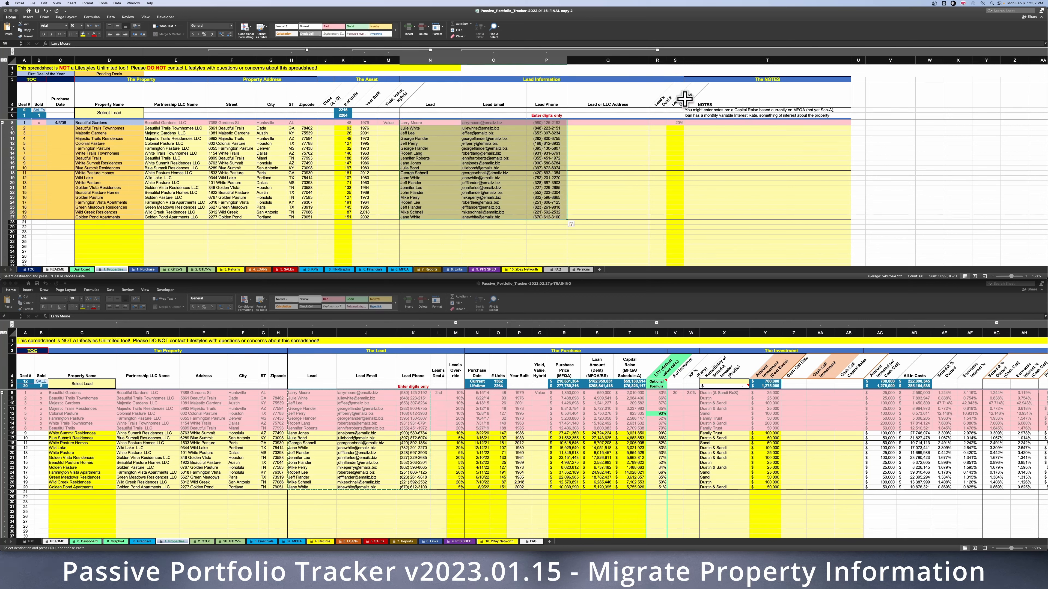
Copy the Lead's Deal # and Lead's Override values for all 20 deals from the old workbook into the new Properties sheet.
{"action": "left_click", "coordinate": [438, 393]}
{"action": "left_click", "coordinate": [657, 122]}
{"action": "key", "text": "ctrl+v"}
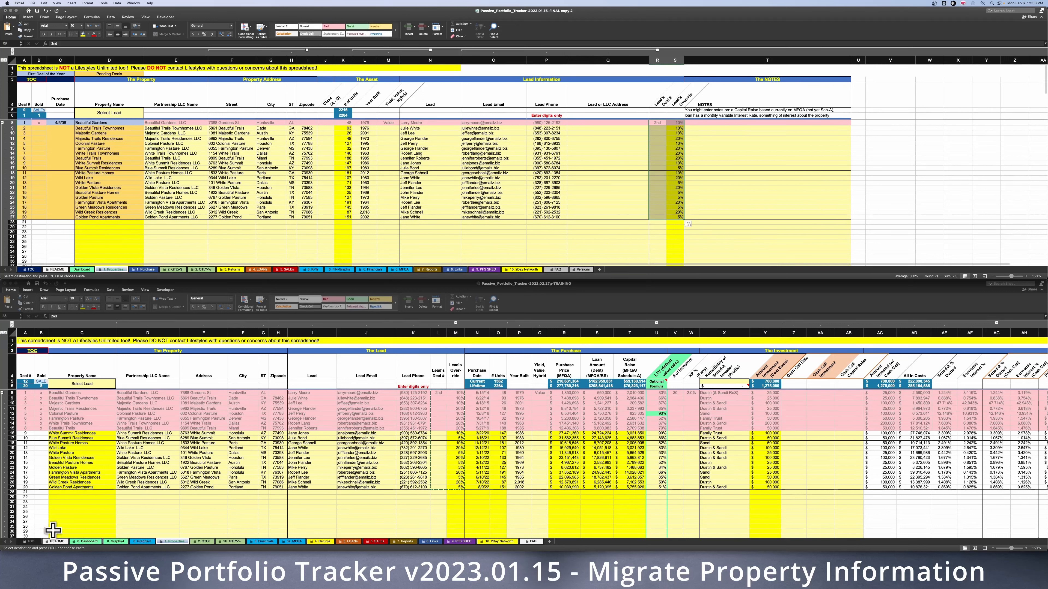
Check the old Properties sheet's Notes column for entries to migrate and open the Purchase sheet in the new workbook.
{"action": "left_click", "coordinate": [36, 548]}
{"action": "scroll", "coordinate": [132, 544], "scroll_direction": "right", "scroll_amount": 6}
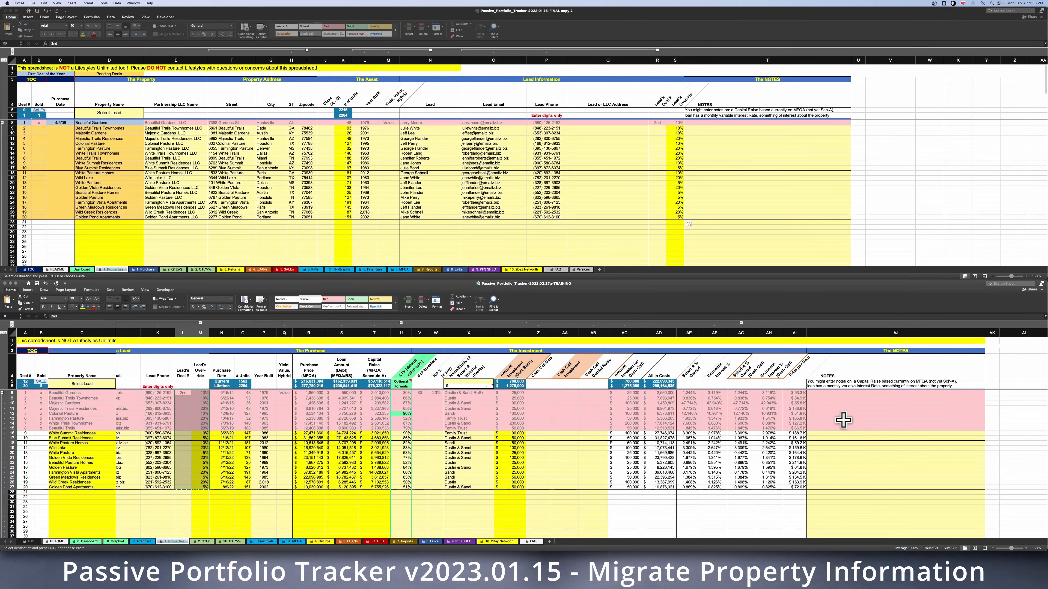
{"action": "scroll", "coordinate": [289, 454], "scroll_direction": "left", "scroll_amount": 6}
{"action": "left_click", "coordinate": [25, 345]}
{"action": "left_click", "coordinate": [142, 270]}
{"action": "left_click", "coordinate": [142, 270]}
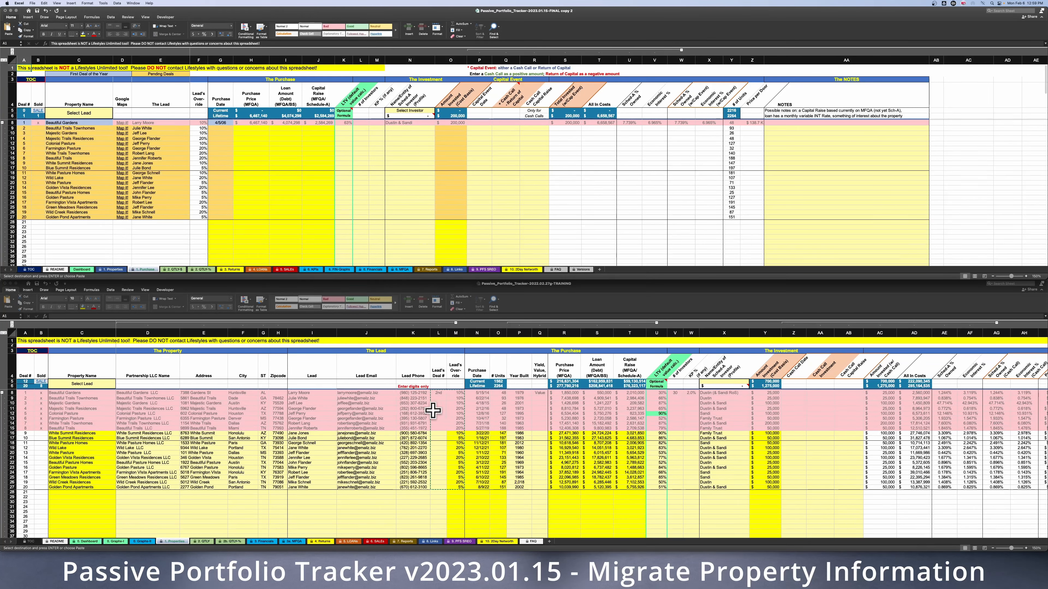
Copy the Purchase Date values for all 20 deals from the old workbook into the new Purchase sheet's Purchase Date column.
{"action": "left_click", "coordinate": [479, 394]}
{"action": "left_click_drag", "start_coordinate": [480, 394], "coordinate": [480, 487]}
{"action": "right_click", "coordinate": [480, 487]}
{"action": "left_click", "coordinate": [495, 473]}
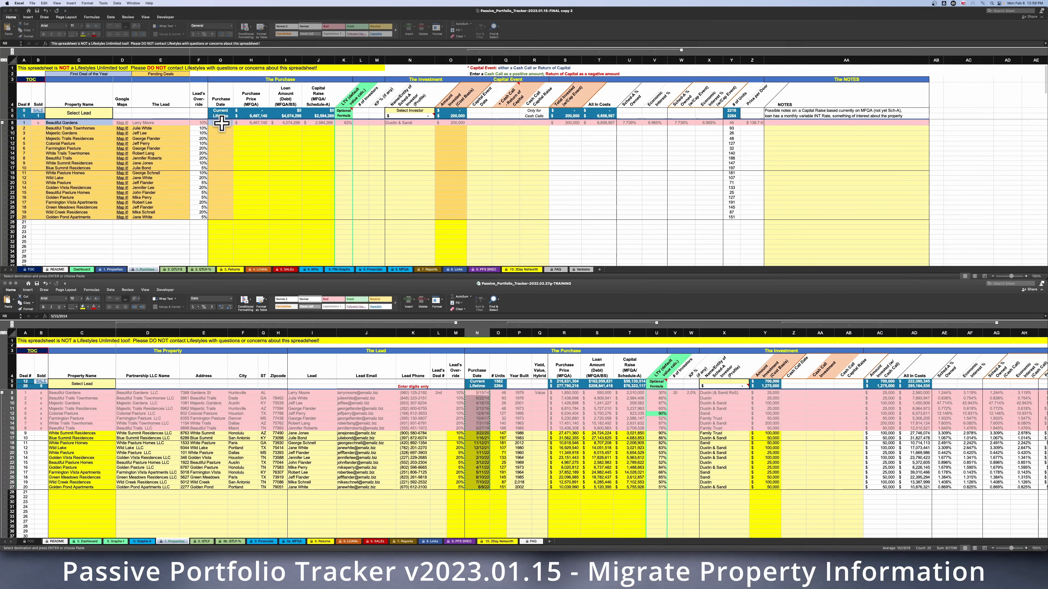
{"action": "left_click", "coordinate": [222, 122]}
{"action": "right_click", "coordinate": [221, 123]}
{"action": "mouse_move", "coordinate": [248, 144]}
{"action": "left_click", "coordinate": [310, 163]}
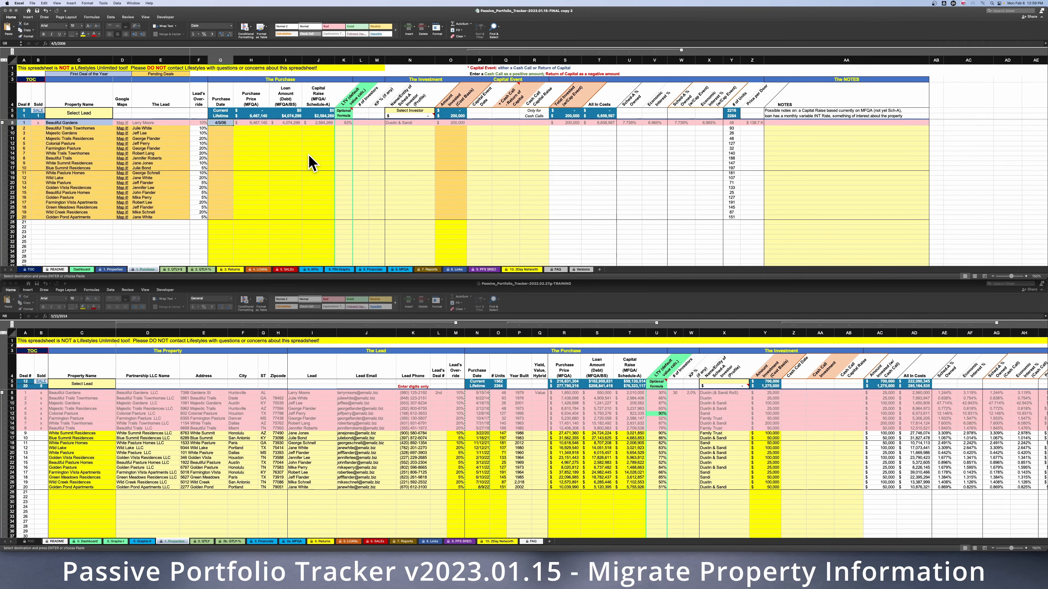
{"action": "key", "text": "Return"}
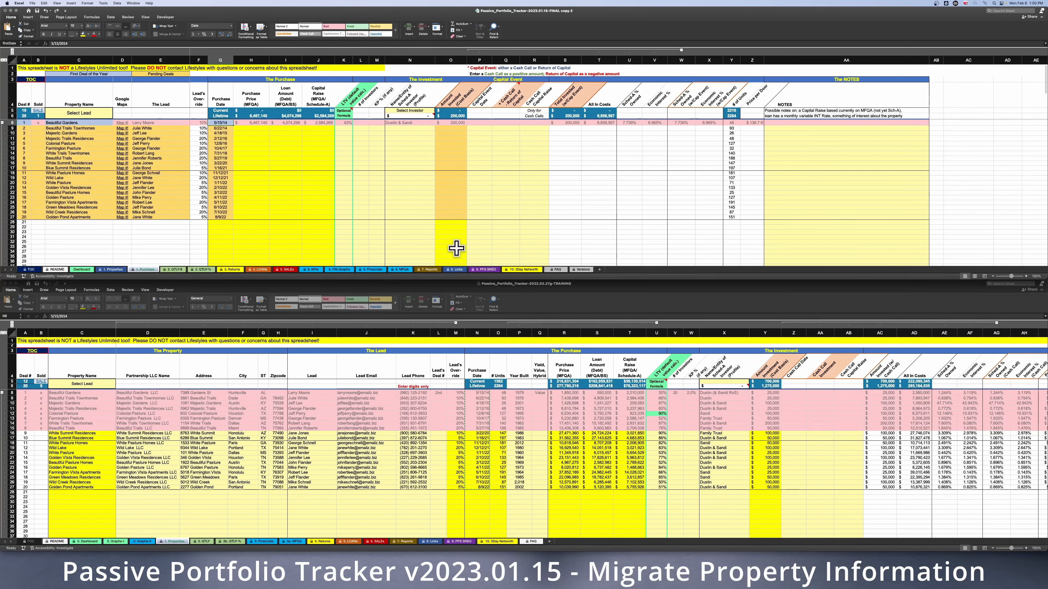
Copy the old block from Purchase Price through column AB for all 20 deals and paste its formulas from the new sheet's first Purchase Price cell.
{"action": "left_click", "coordinate": [561, 393]}
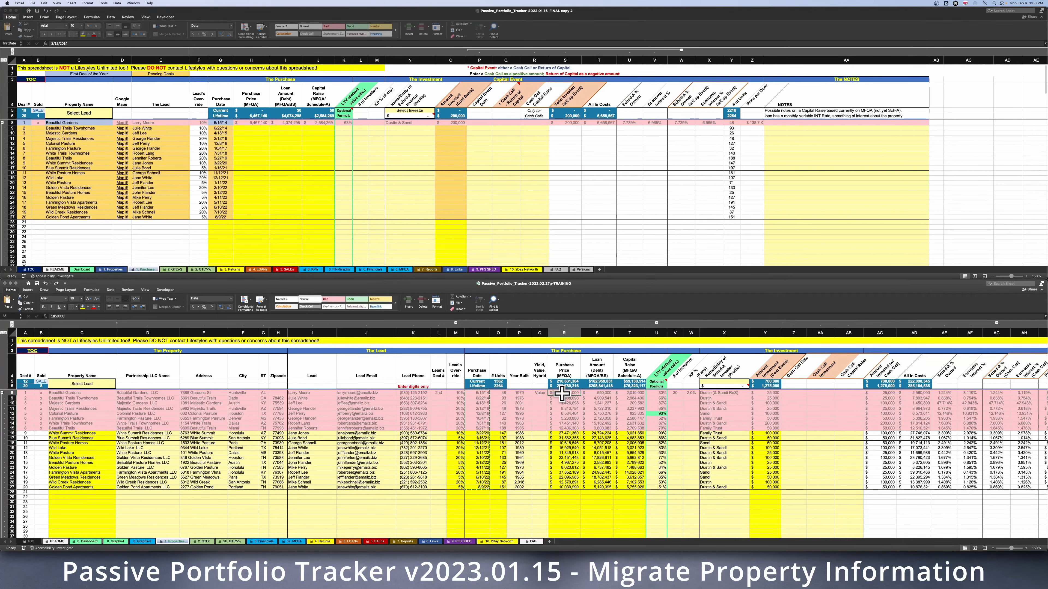
{"action": "left_click", "coordinate": [853, 488], "text": "shift"}
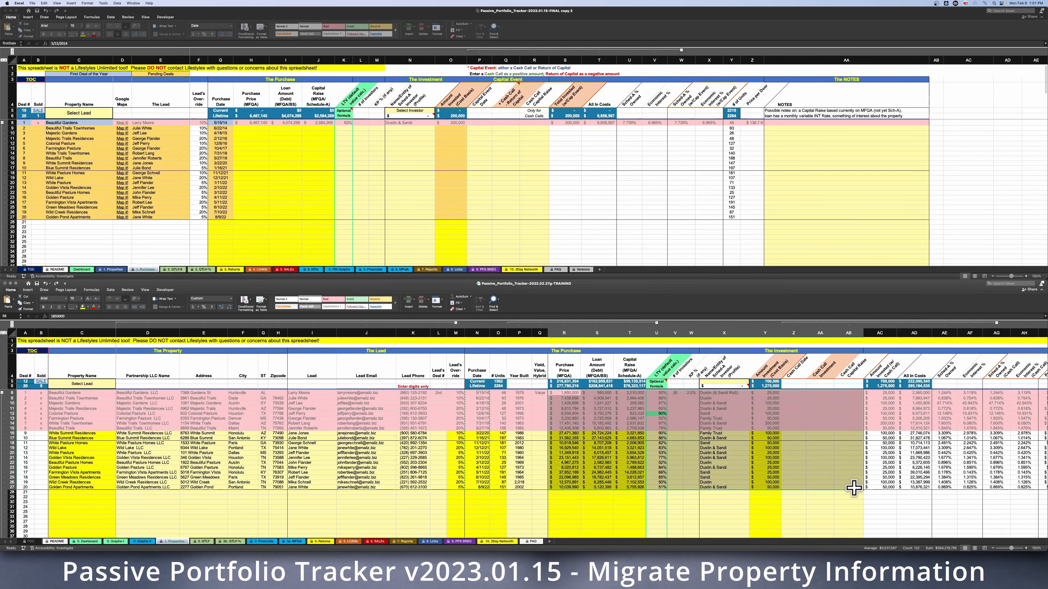
{"action": "right_click", "coordinate": [750, 429]}
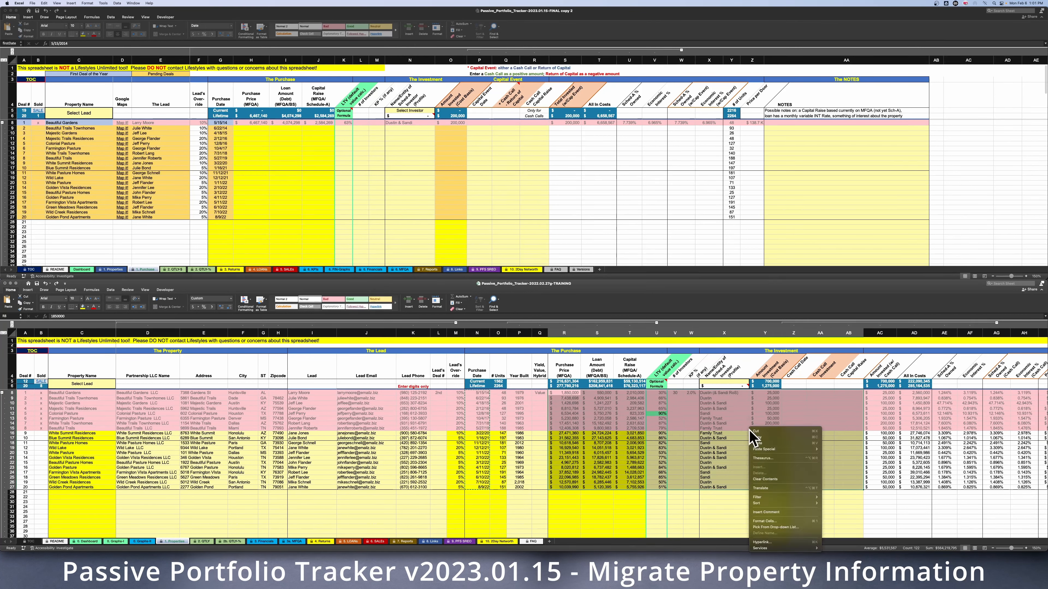
{"action": "left_click", "coordinate": [763, 439]}
{"action": "left_click", "coordinate": [250, 124]}
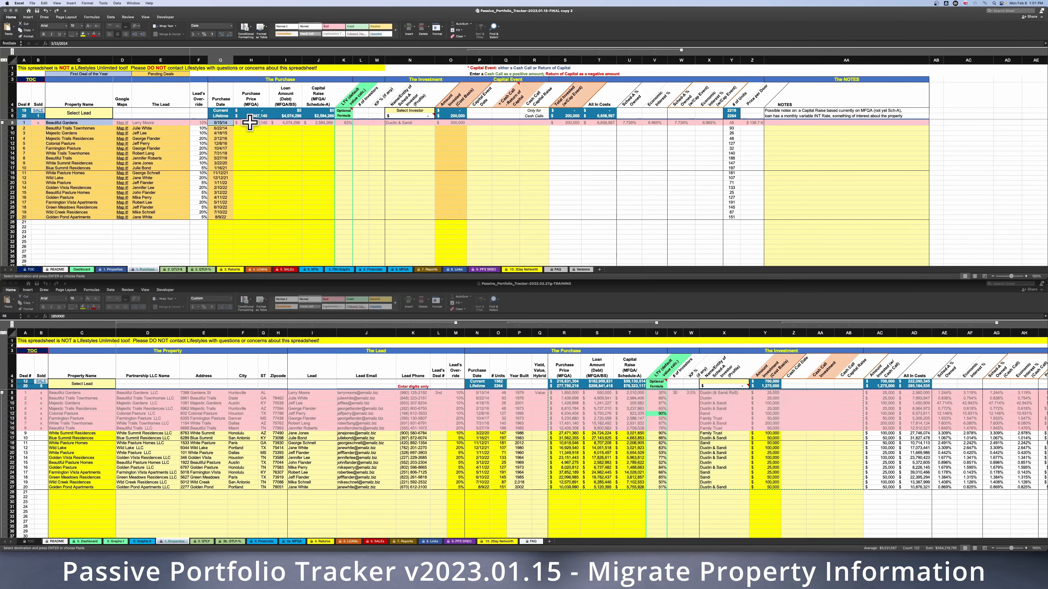
{"action": "right_click", "coordinate": [249, 123]}
{"action": "mouse_move", "coordinate": [282, 145]}
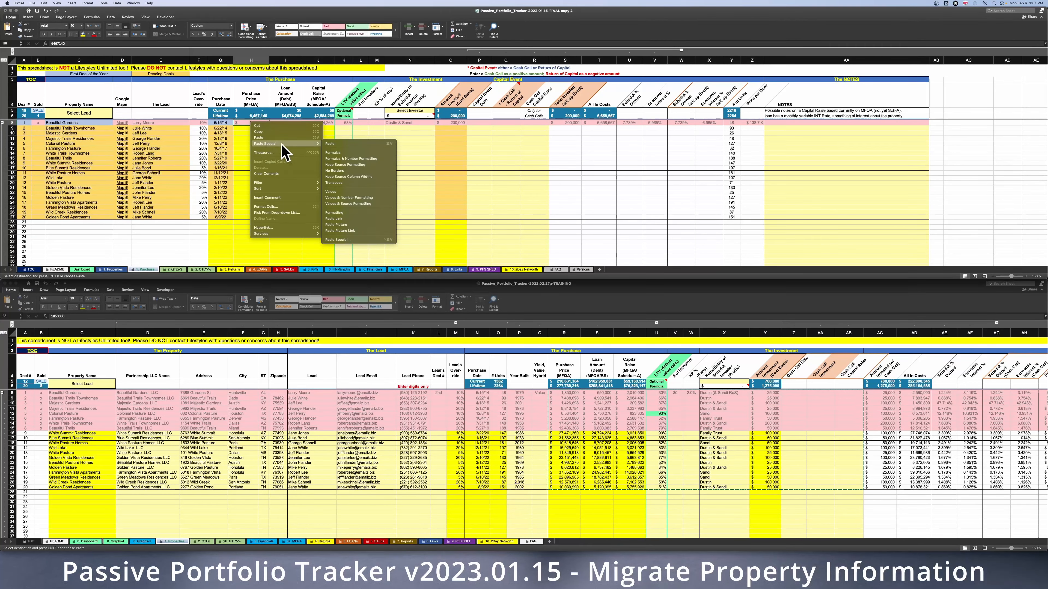
{"action": "left_click", "coordinate": [337, 153]}
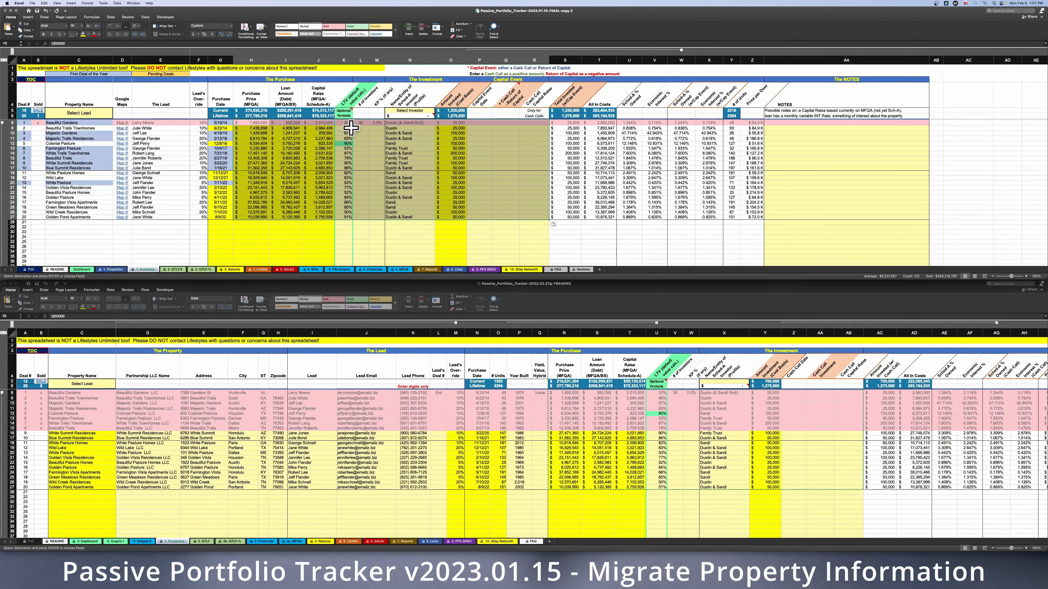
Inspect the LTV cell contents of the Colonial Pasture row and the row above it on the new Purchase sheet.
{"action": "left_click", "coordinate": [316, 149]}
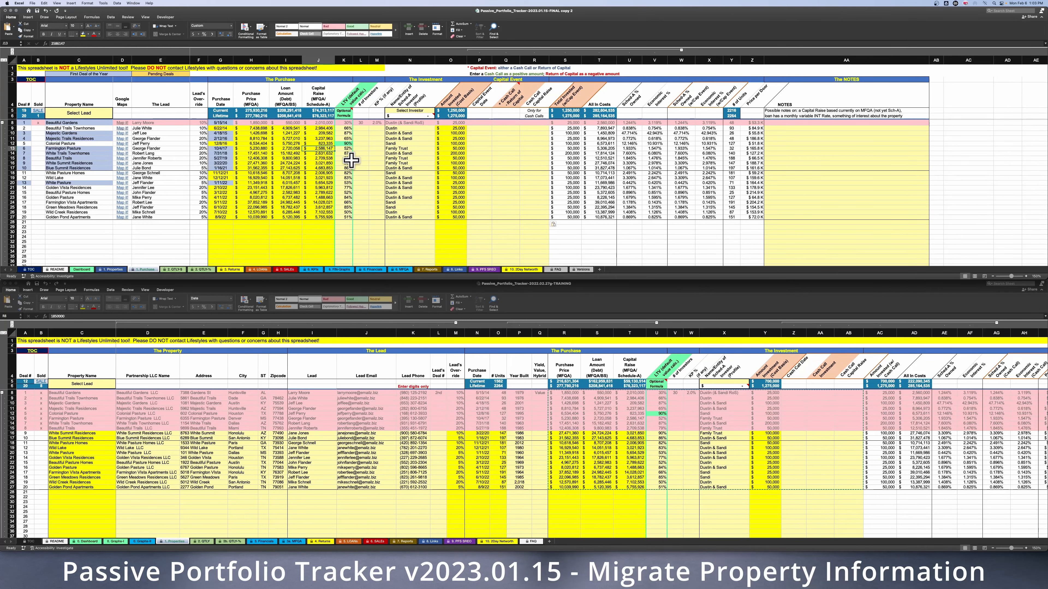
{"action": "left_click", "coordinate": [346, 143]}
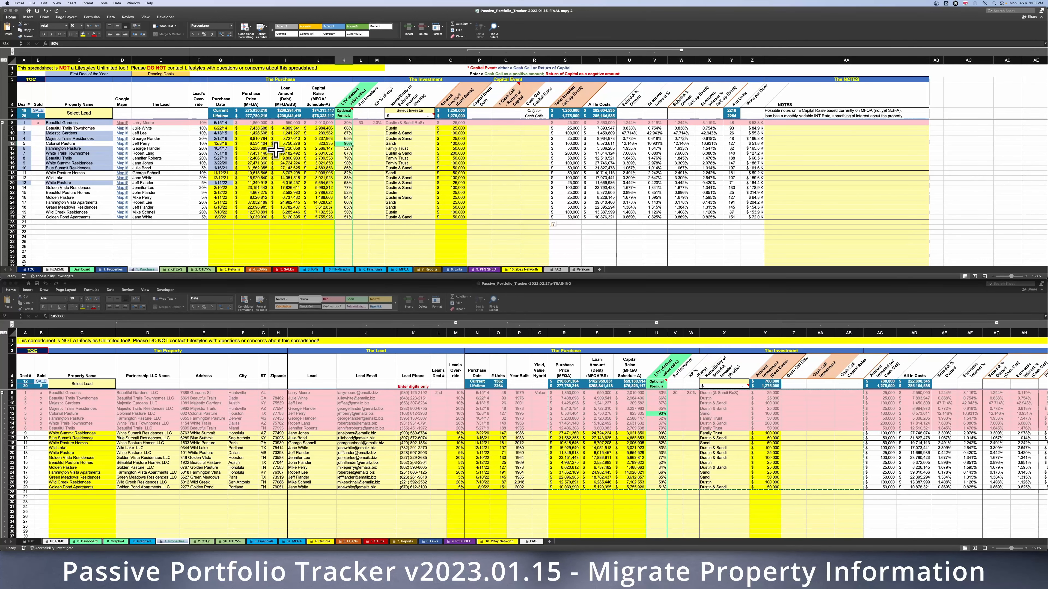
{"action": "key", "text": "Up"}
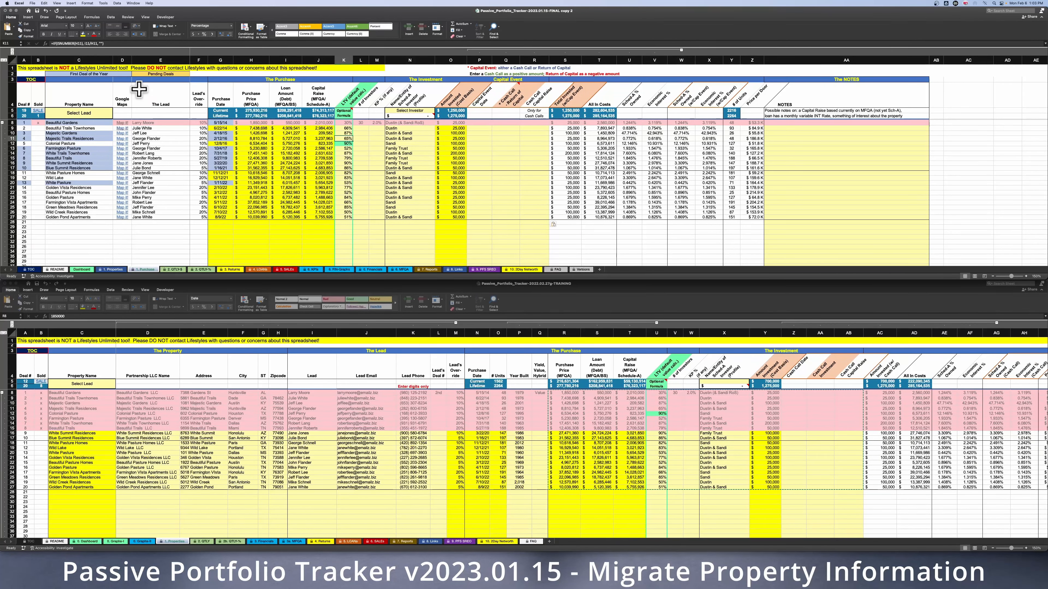
{"action": "key", "text": "Down"}
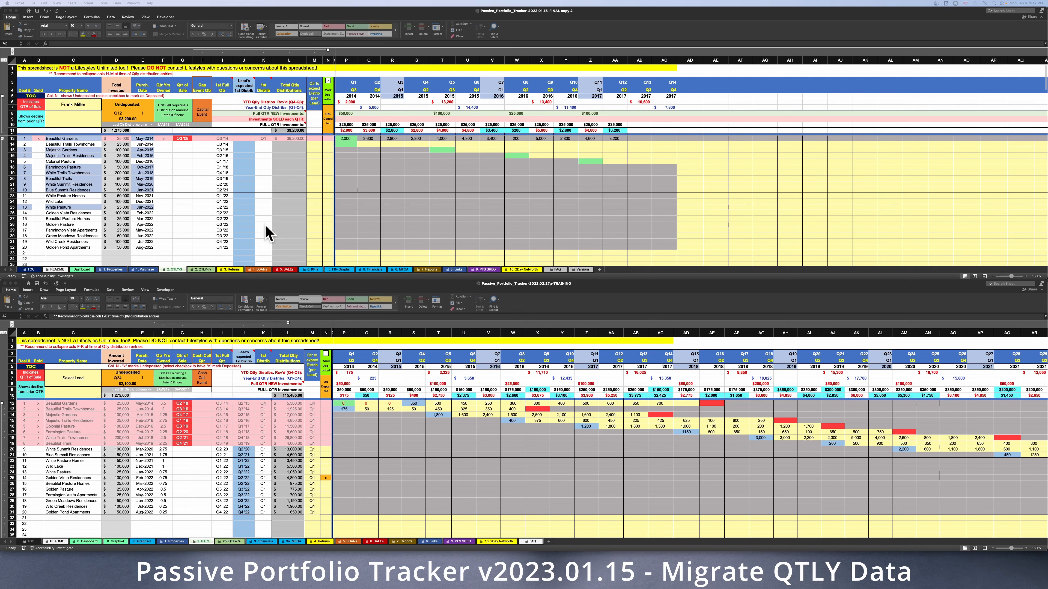
Copy the old QTLY sheet's block from the expected distribution quarter in column M through column AX, covering deals 1 to 22.
{"action": "left_click", "coordinate": [346, 405]}
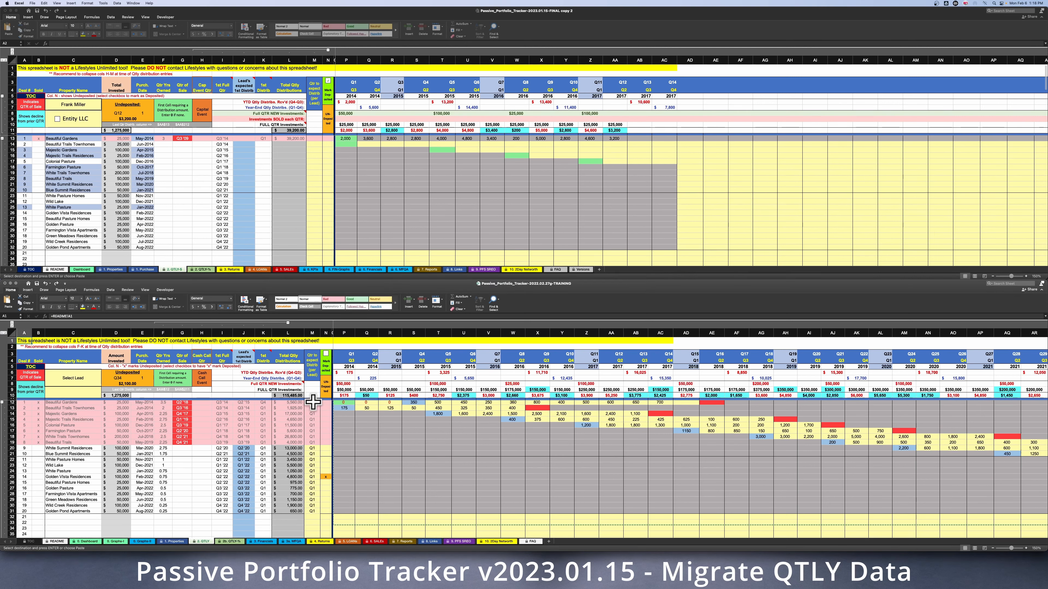
{"action": "left_click", "coordinate": [312, 404]}
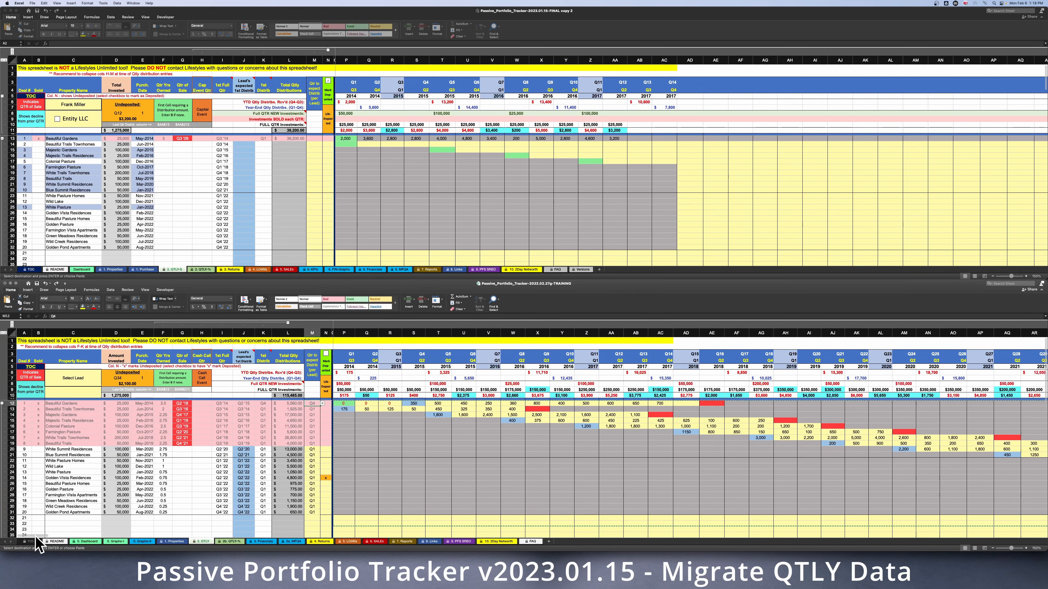
{"action": "left_click_drag", "start_coordinate": [36, 536], "coordinate": [63, 540]}
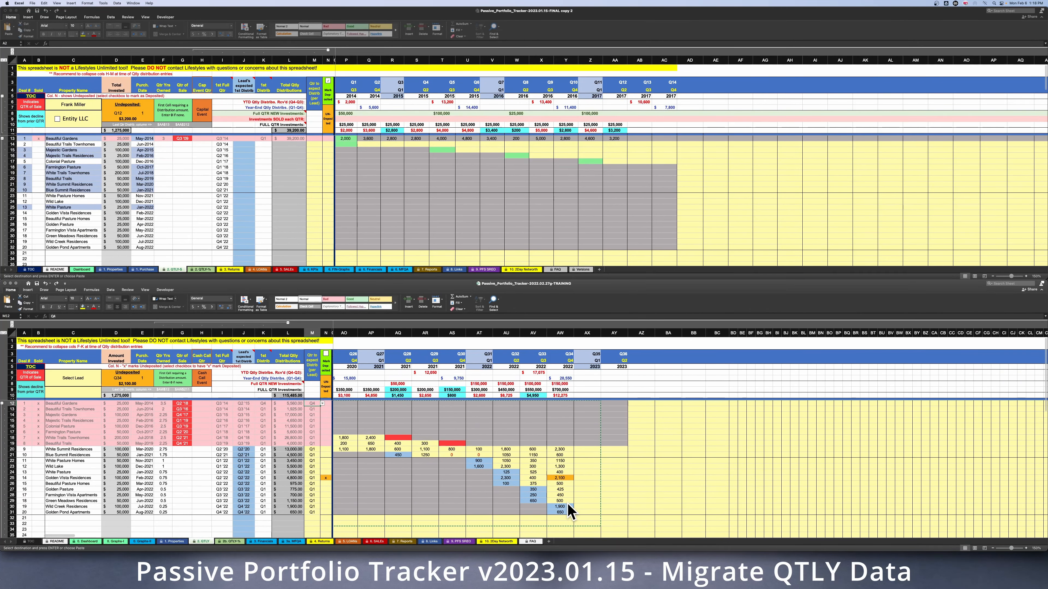
{"action": "left_click", "coordinate": [564, 516], "text": "shift"}
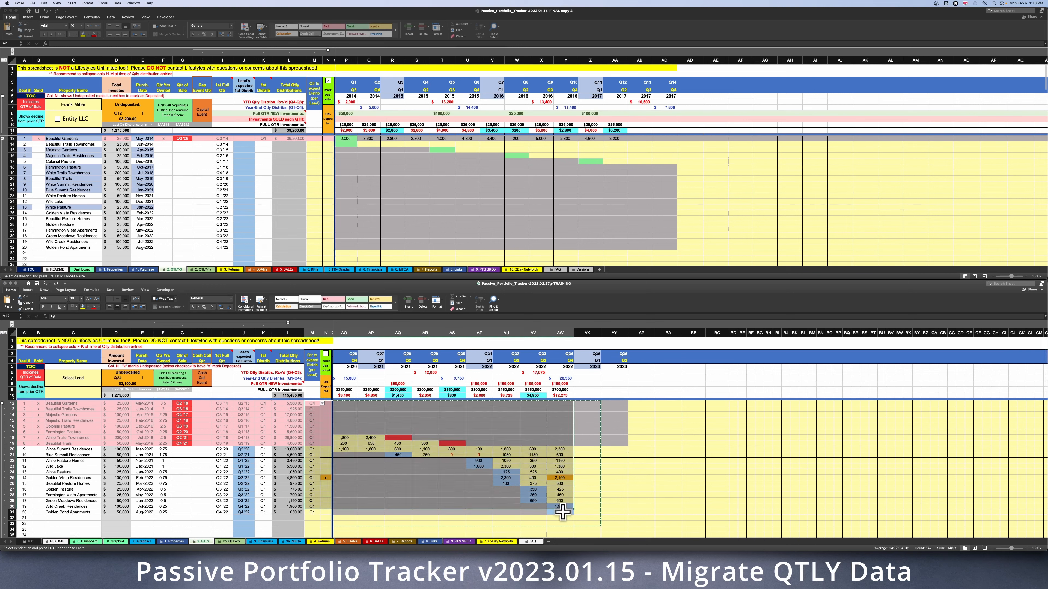
{"action": "left_click", "coordinate": [563, 512], "text": "shift"}
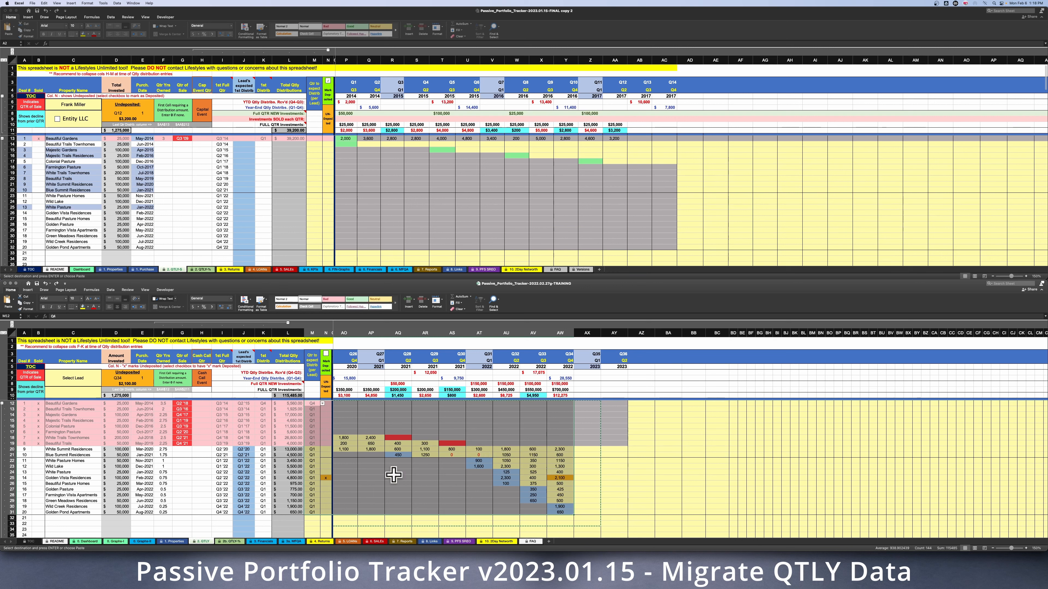
{"action": "left_click", "coordinate": [591, 524], "text": "shift"}
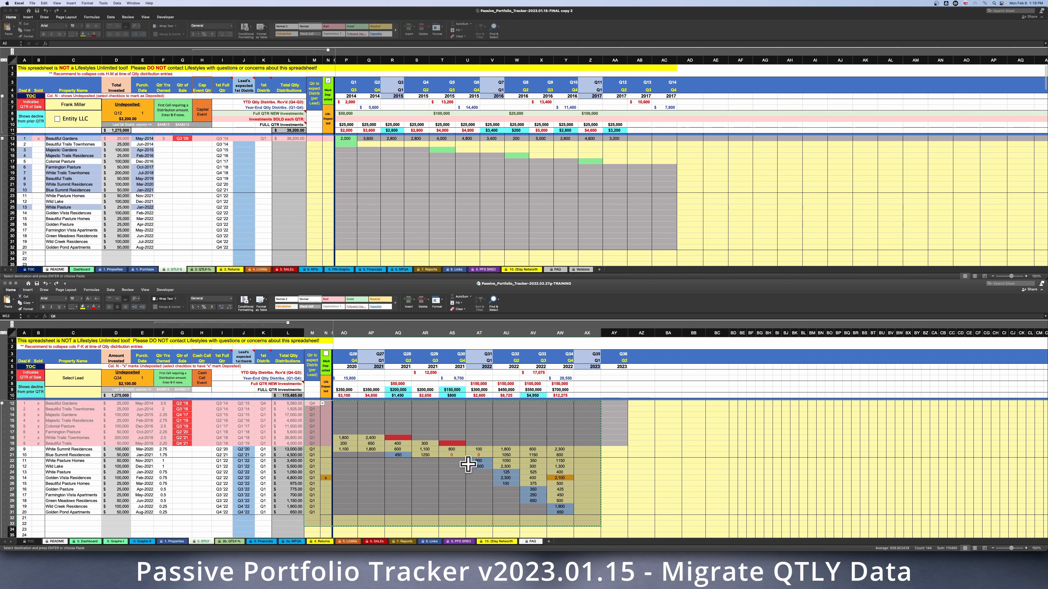
{"action": "right_click", "coordinate": [416, 473]}
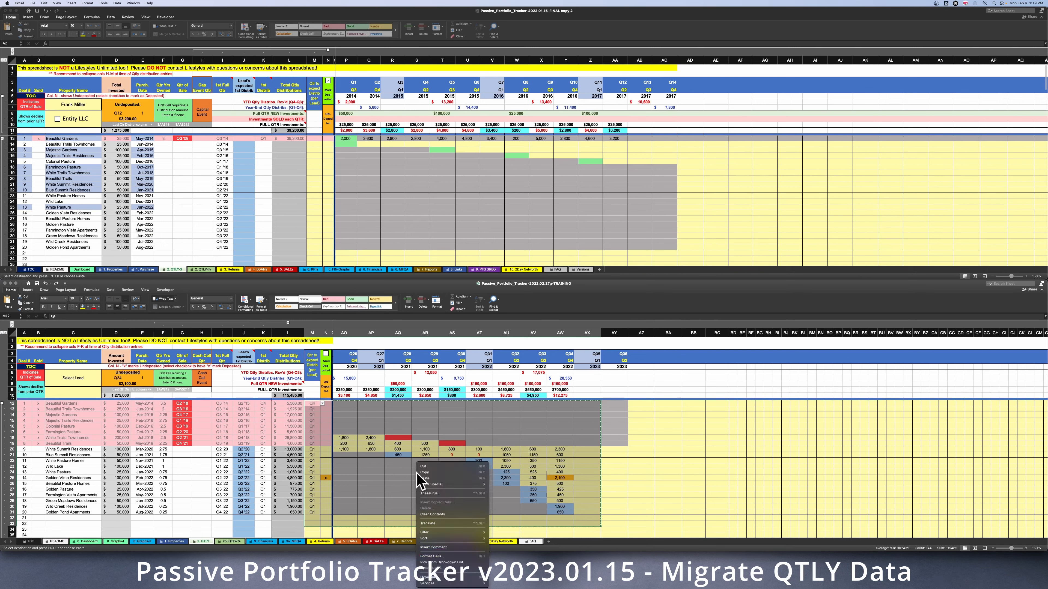
{"action": "left_click", "coordinate": [427, 473]}
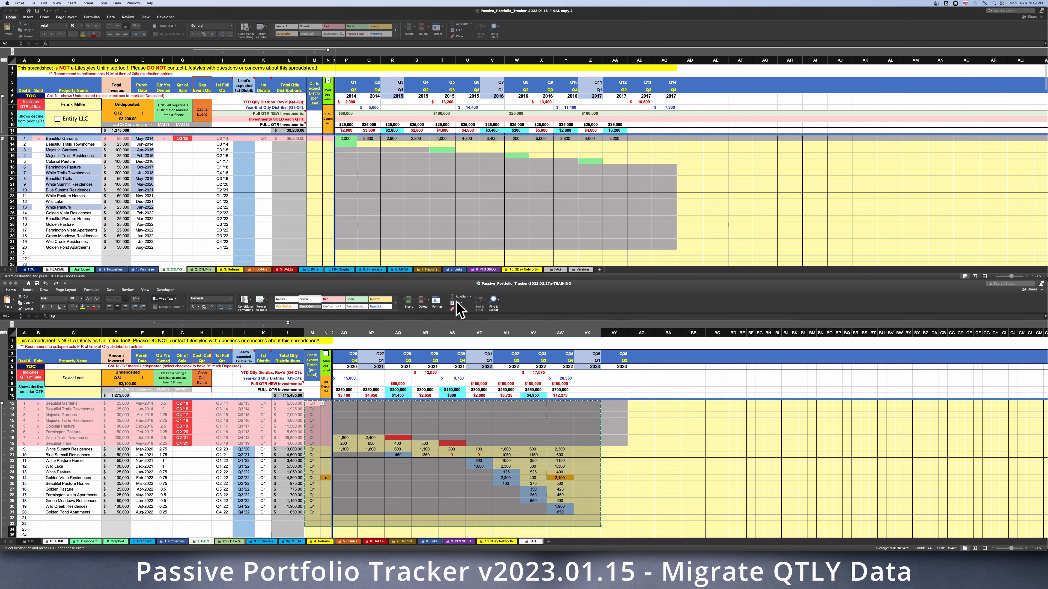
Paste the copied quarterly distribution data as formulas into the new QTLY sheet, starting at column M of deal 1.
{"action": "left_click", "coordinate": [367, 174]}
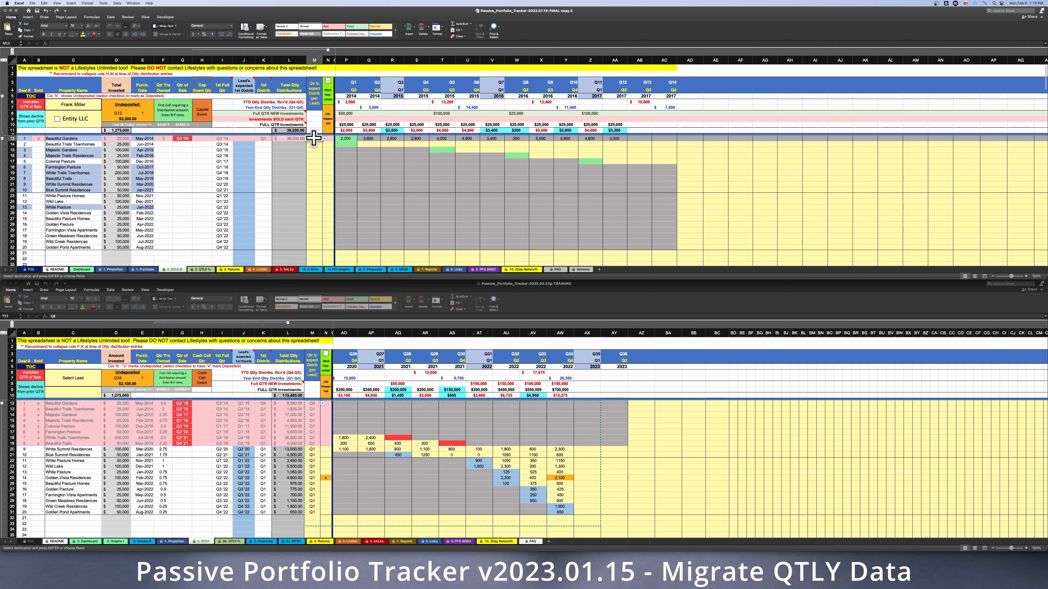
{"action": "right_click", "coordinate": [313, 138]}
{"action": "mouse_move", "coordinate": [332, 159]}
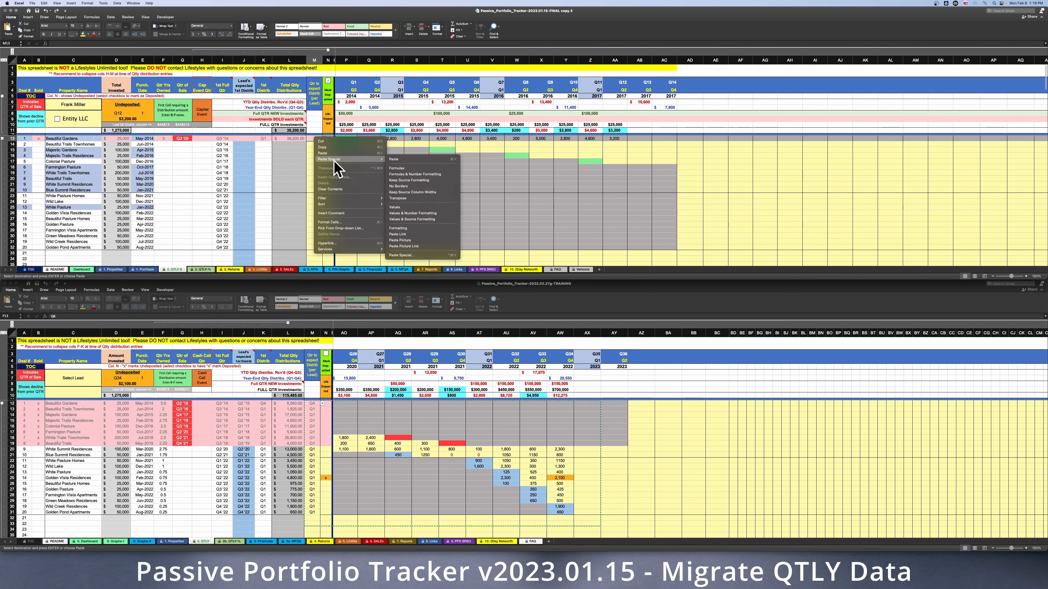
{"action": "left_click", "coordinate": [396, 169]}
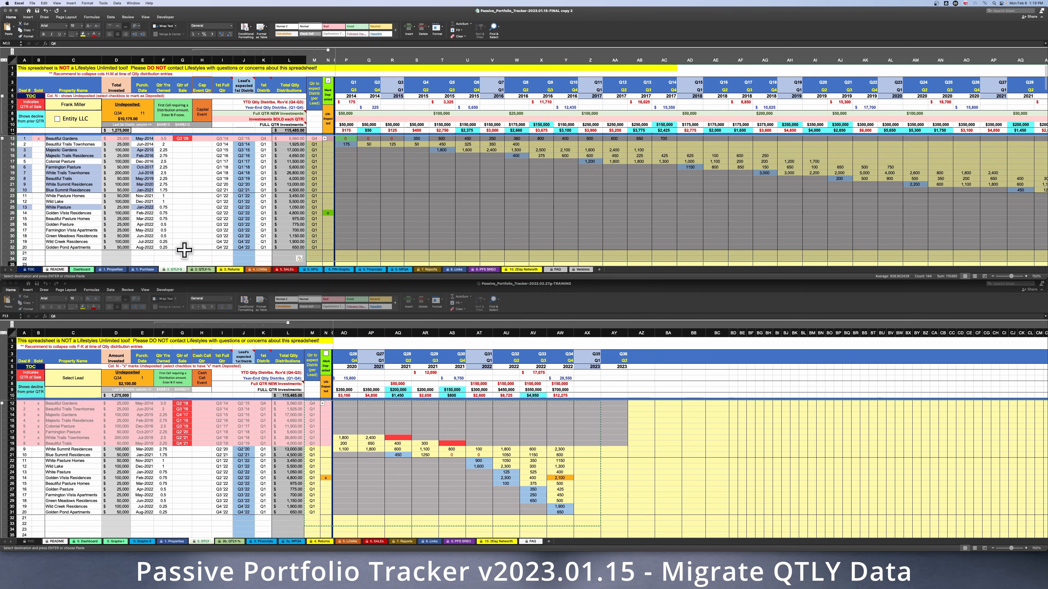
Set the new QTLY sheet's column N to mark undeposited distributions, switching the deposited mode on and off again to compare.
{"action": "left_click_drag", "start_coordinate": [25, 266], "coordinate": [41, 271]}
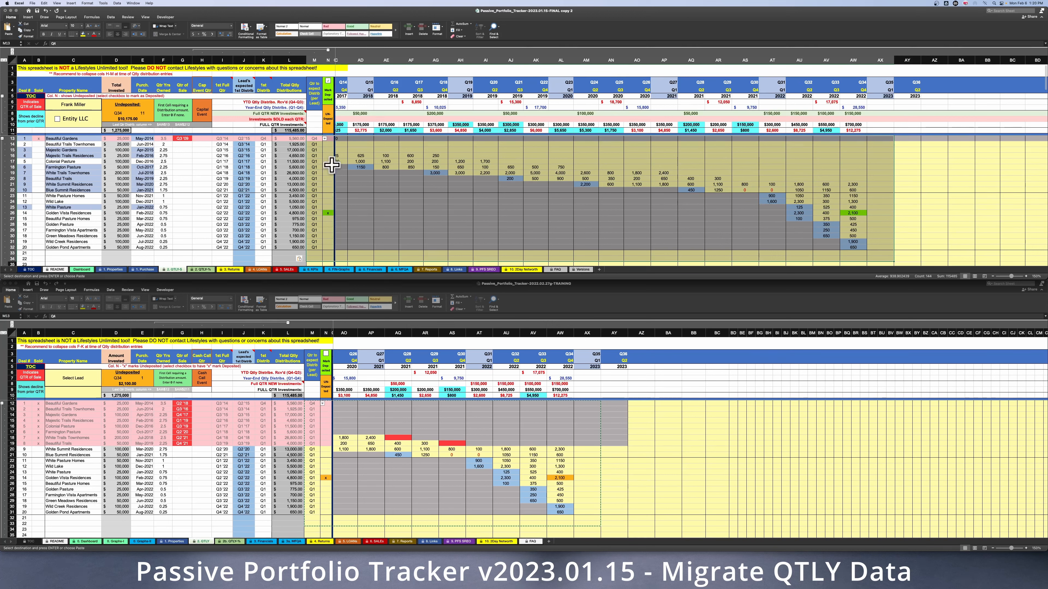
{"action": "left_click", "coordinate": [328, 81]}
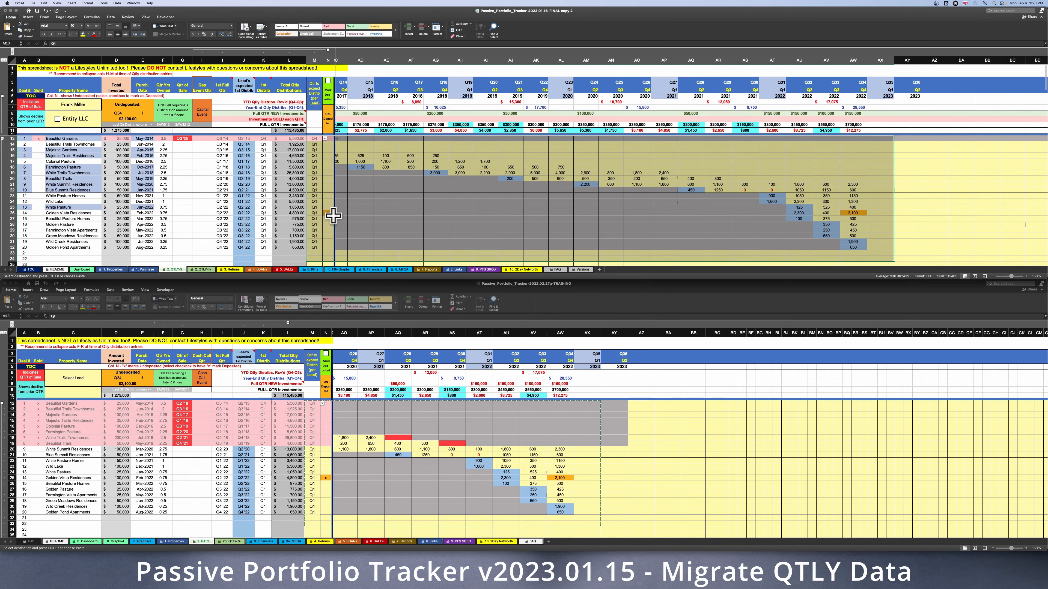
{"action": "left_click", "coordinate": [351, 214]}
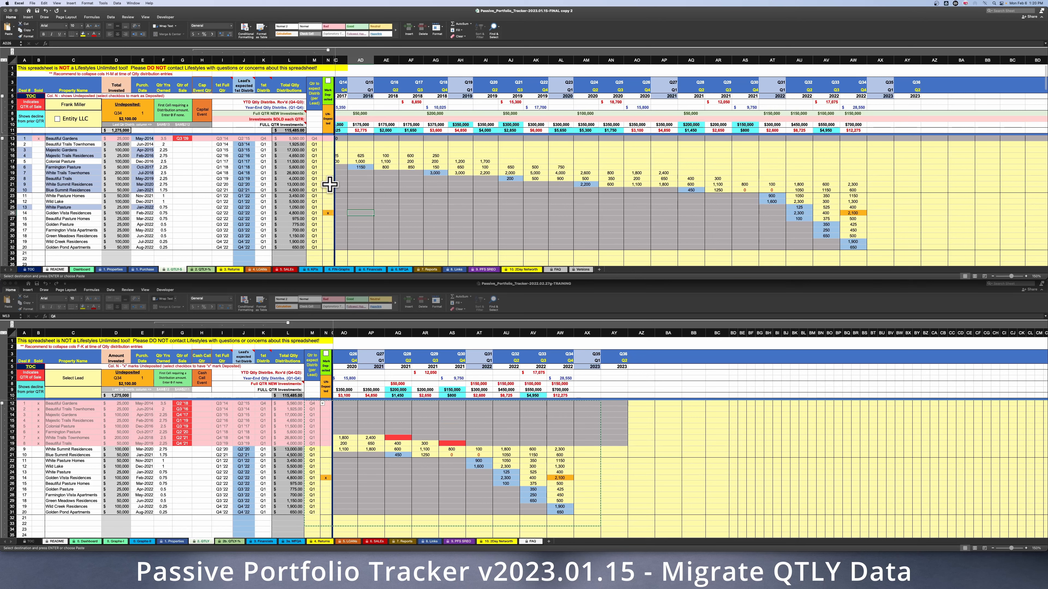
{"action": "left_click", "coordinate": [330, 214]}
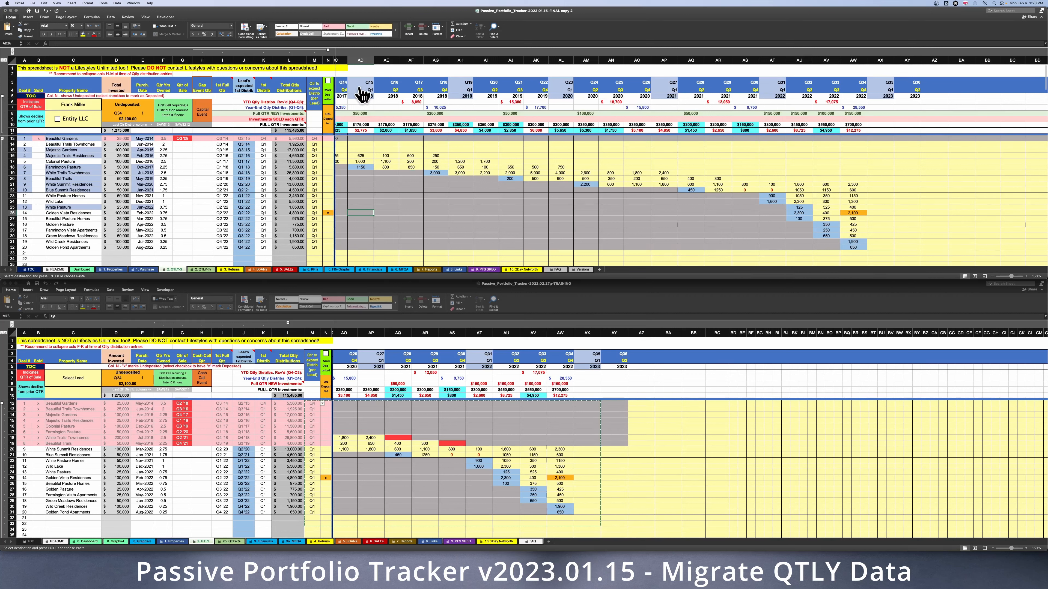
{"action": "left_click", "coordinate": [328, 81]}
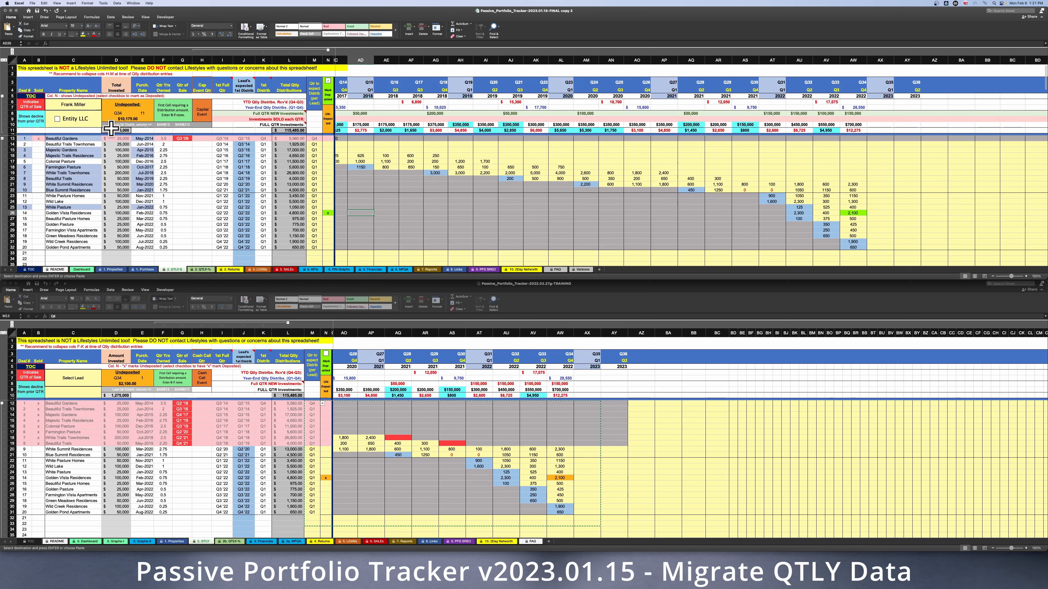
{"action": "left_click", "coordinate": [327, 81]}
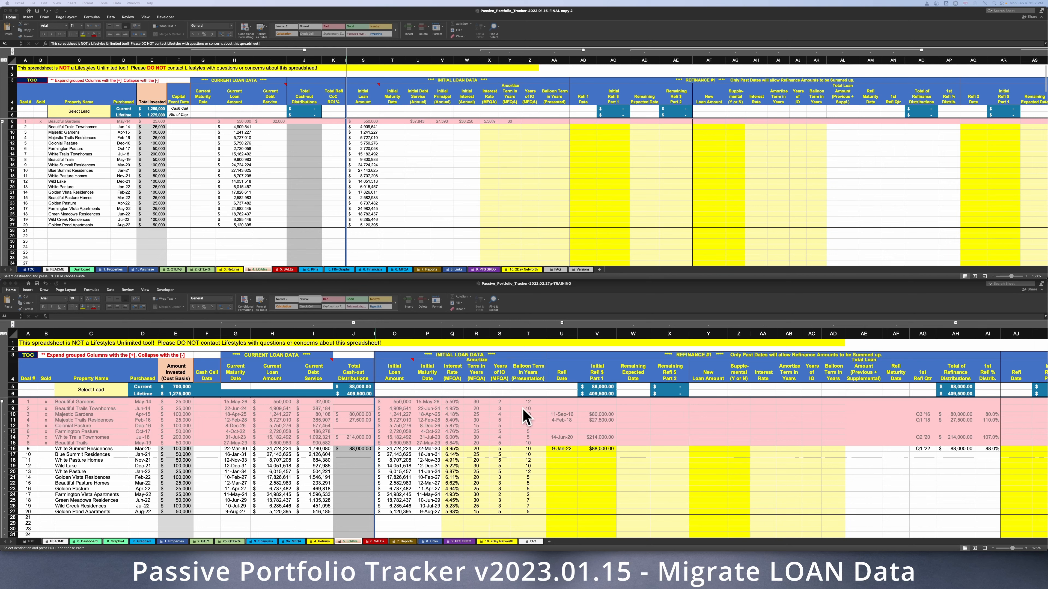
Copy the old LOANS sheet's block from the initial interest rate in column Q through column AD, covering deals 1 to 20.
{"action": "left_click", "coordinate": [451, 403]}
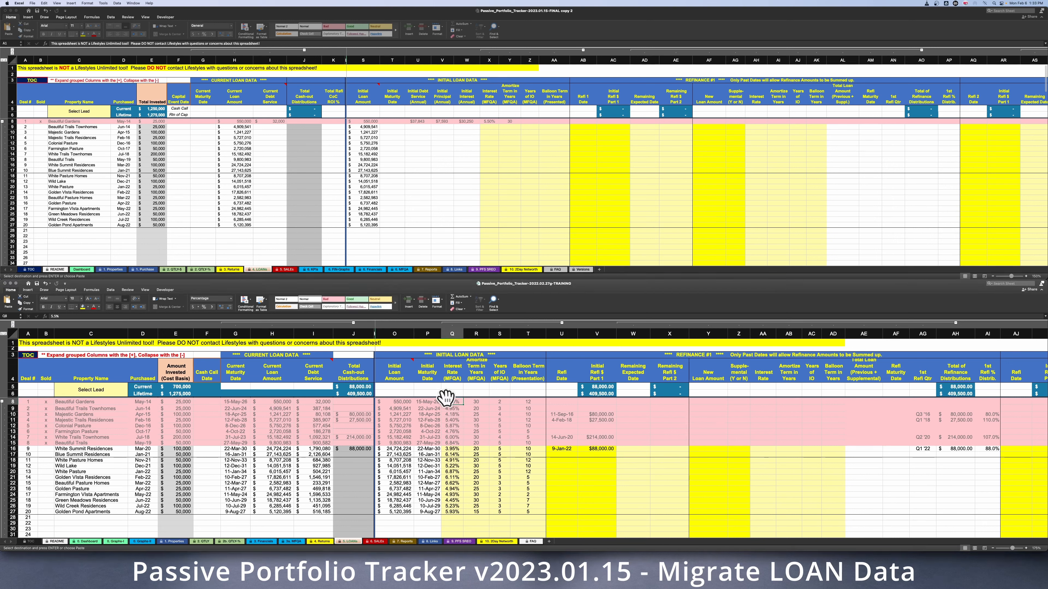
{"action": "left_click", "coordinate": [839, 512], "text": "shift"}
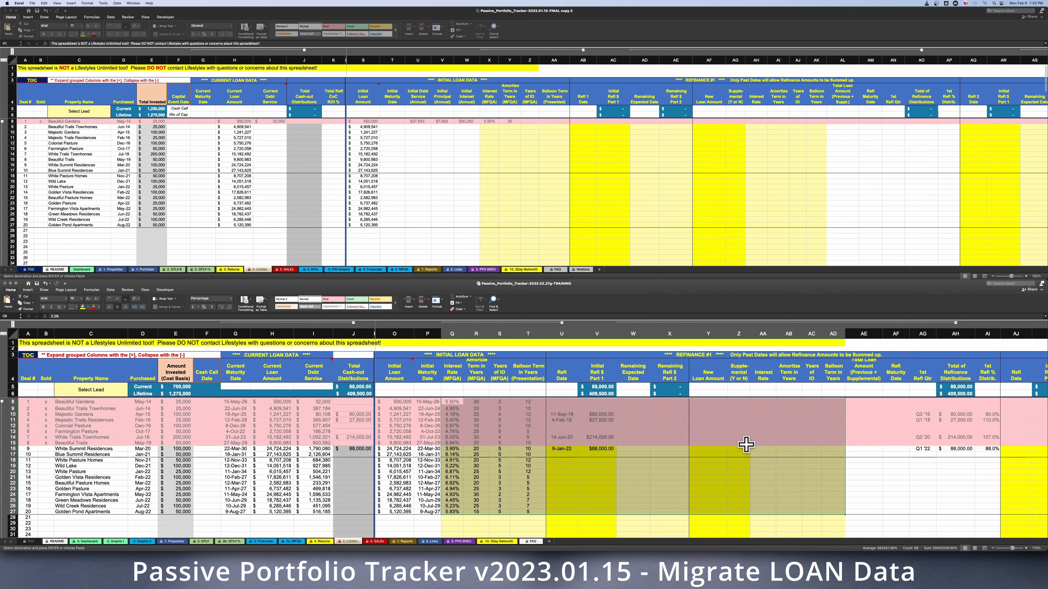
{"action": "right_click", "coordinate": [642, 469]}
{"action": "left_click", "coordinate": [656, 479]}
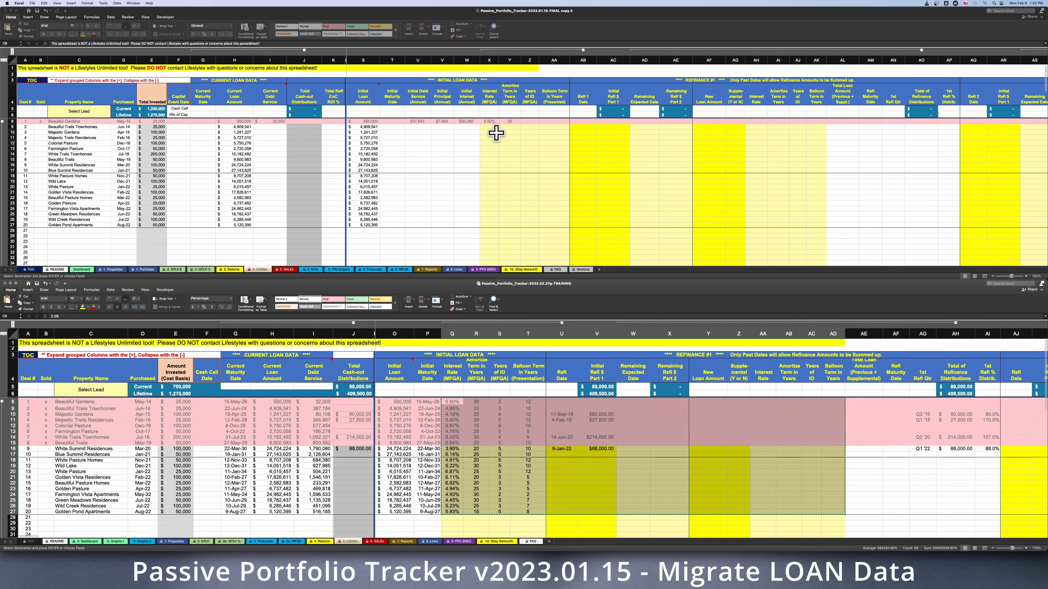
Paste the copied loan data as formulas into the new LOANS sheet, starting at the Interest Rate cell in column X of deal 1.
{"action": "left_click", "coordinate": [490, 121]}
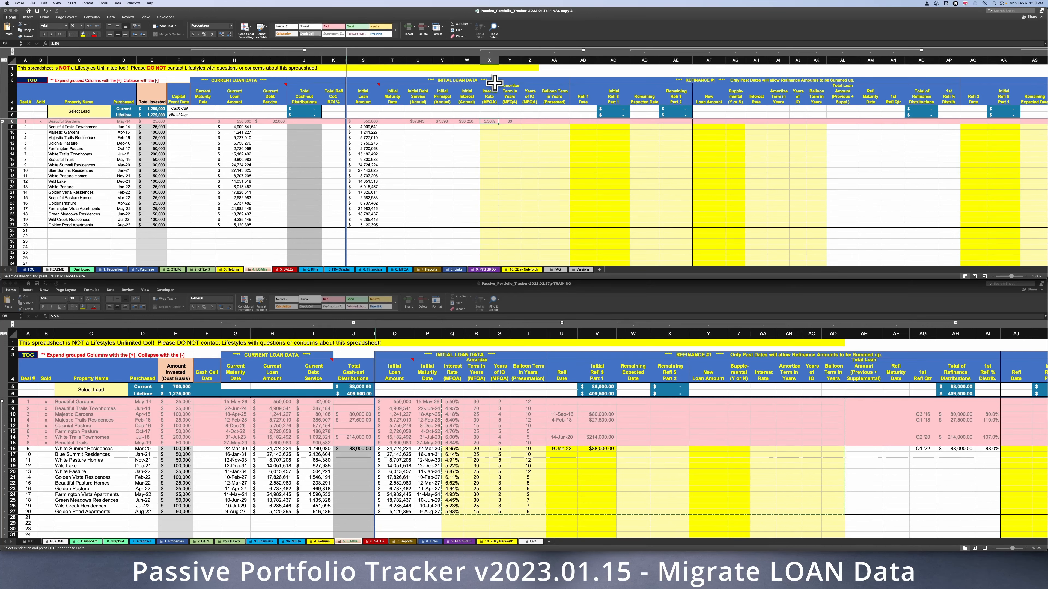
{"action": "right_click", "coordinate": [489, 123]}
{"action": "mouse_move", "coordinate": [511, 144]}
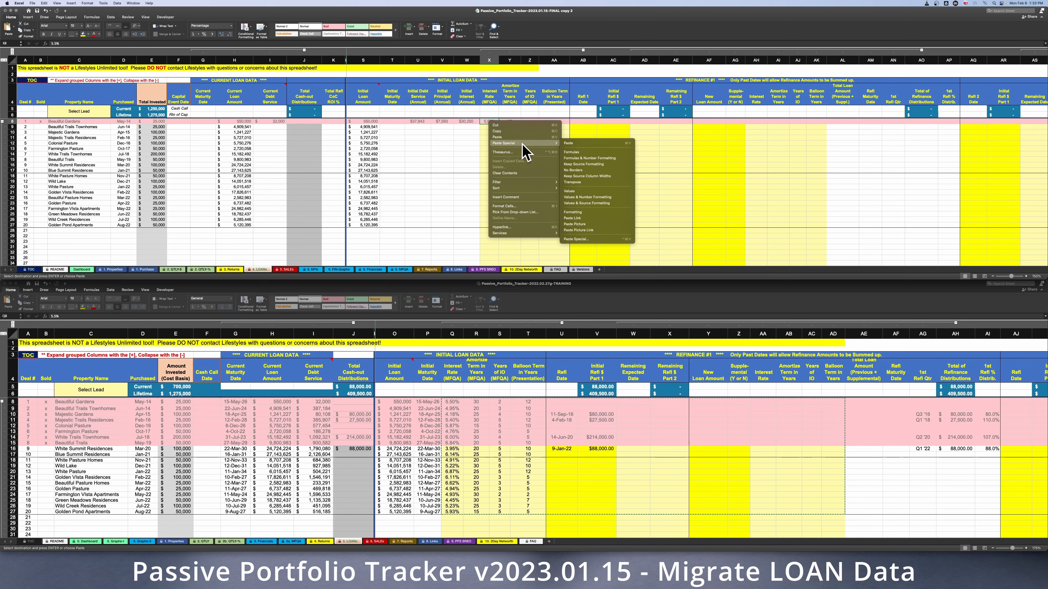
{"action": "left_click", "coordinate": [571, 153]}
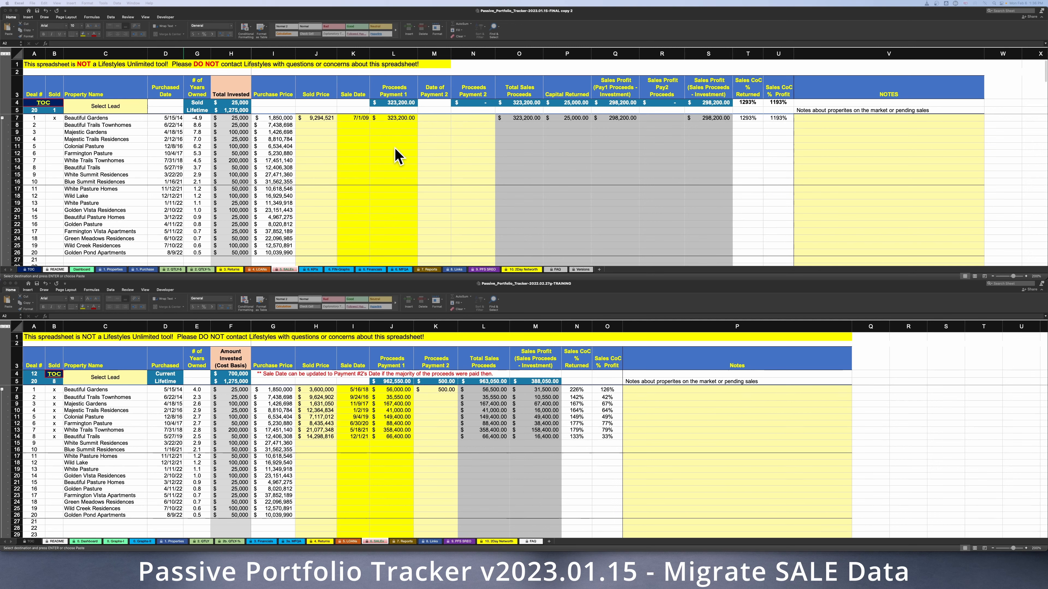
Copy Sold Price, Sale Date and Proceeds Payment 1 for deals 1 to 10 from the old SALES sheet.
{"action": "left_click", "coordinate": [311, 389]}
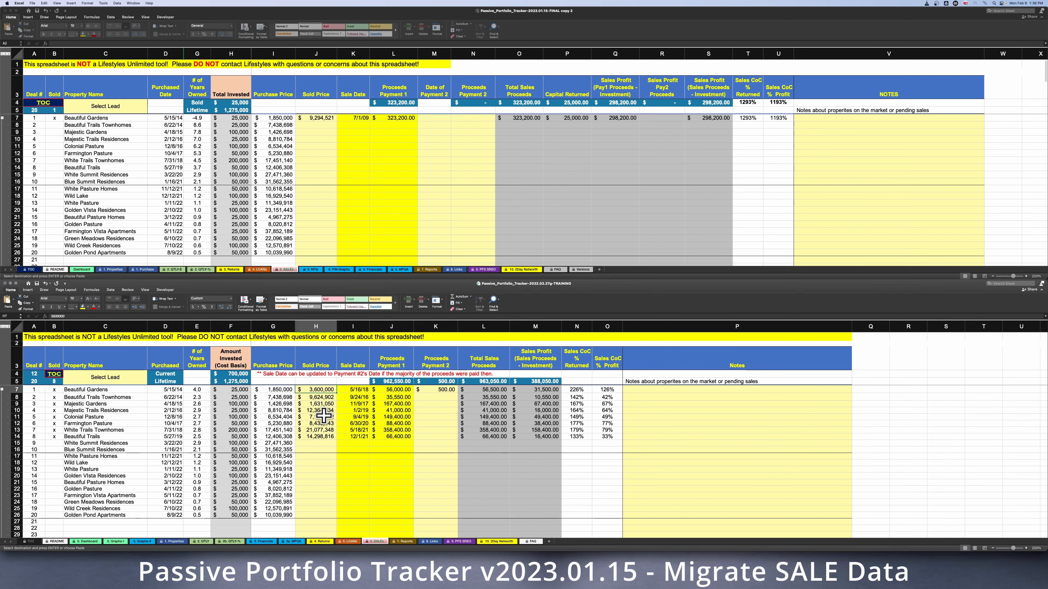
{"action": "left_click", "coordinate": [403, 449], "text": "shift"}
{"action": "right_click", "coordinate": [394, 432]}
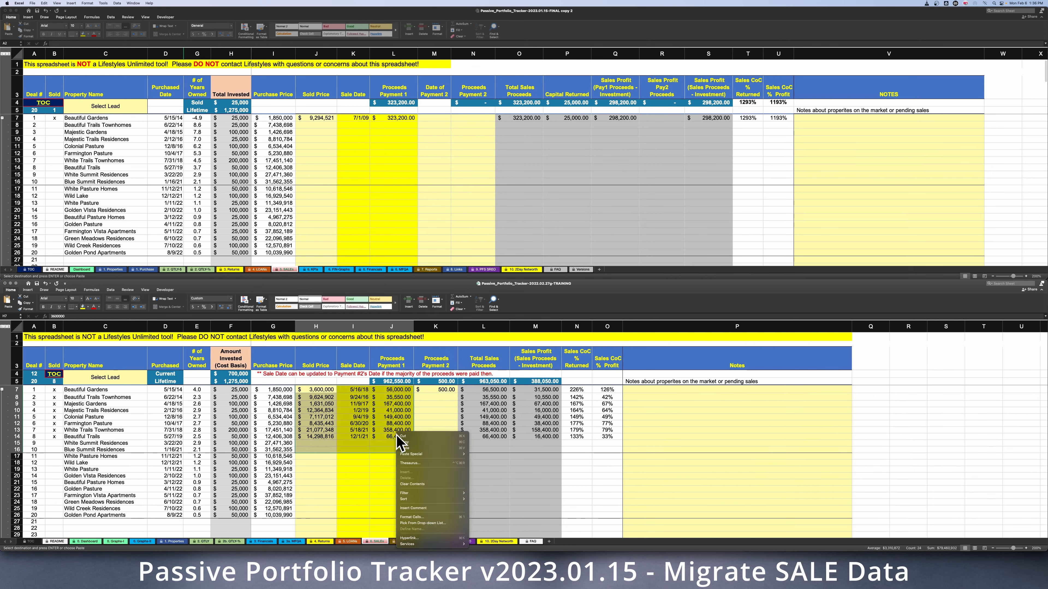
{"action": "left_click", "coordinate": [413, 440]}
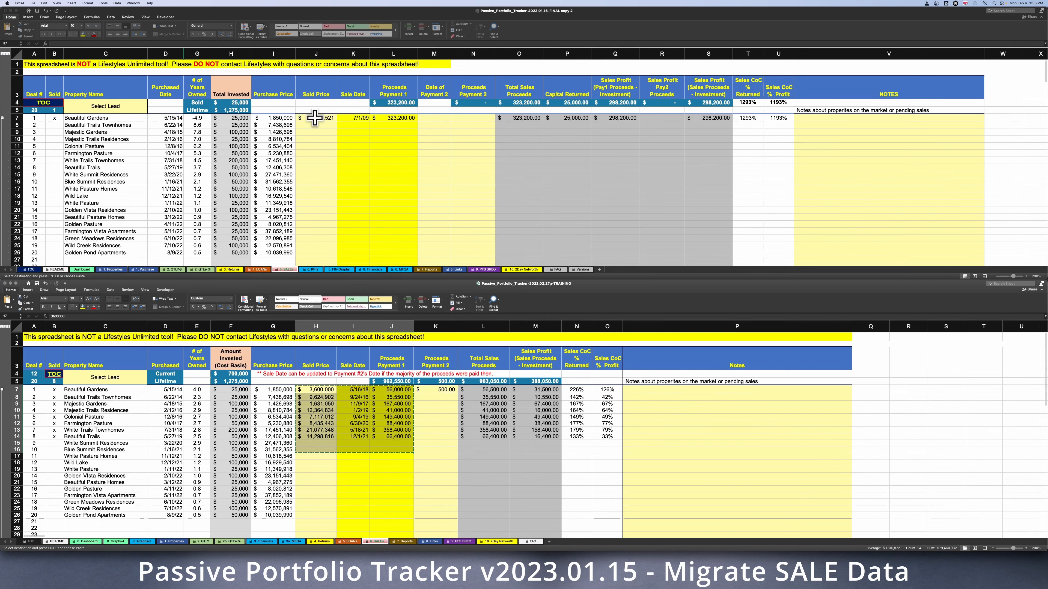
Paste the copied sale data as formulas into the new SALES sheet, starting at the Sold Price of deal 1.
{"action": "left_click", "coordinate": [316, 120]}
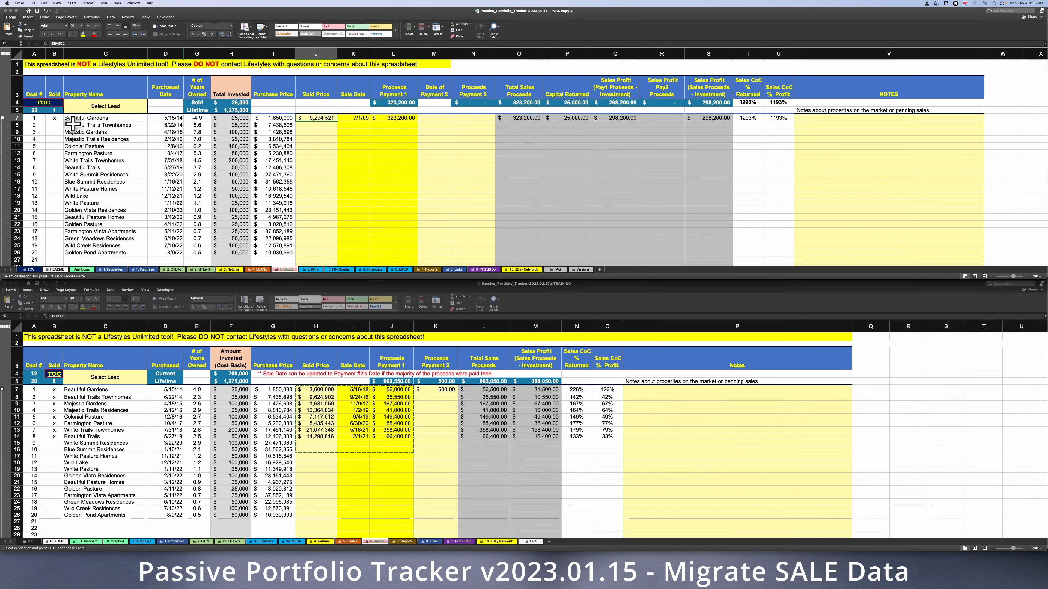
{"action": "right_click", "coordinate": [316, 119]}
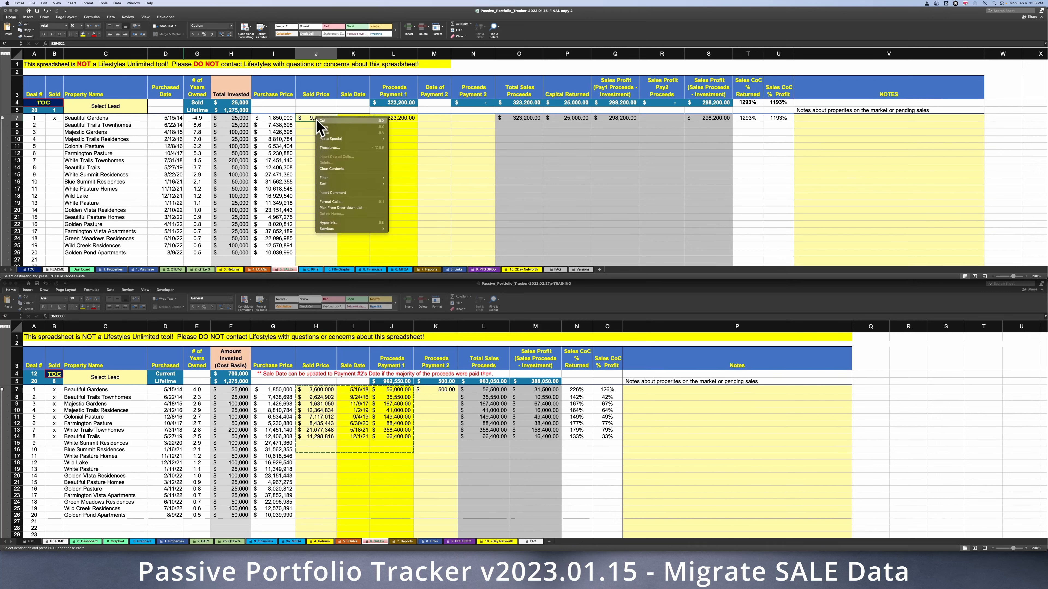
{"action": "mouse_move", "coordinate": [335, 139]}
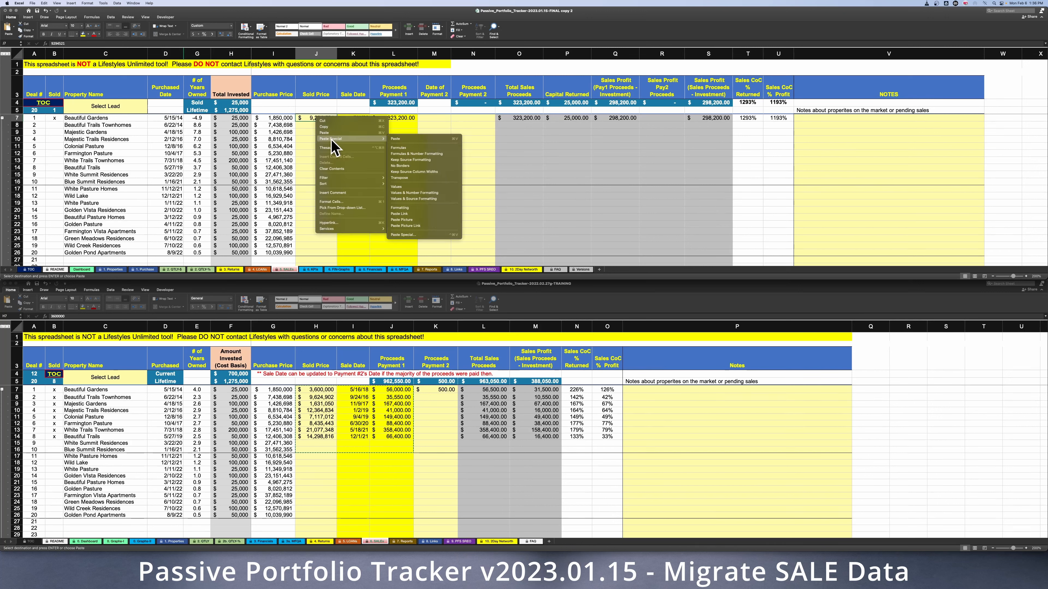
{"action": "left_click", "coordinate": [399, 148]}
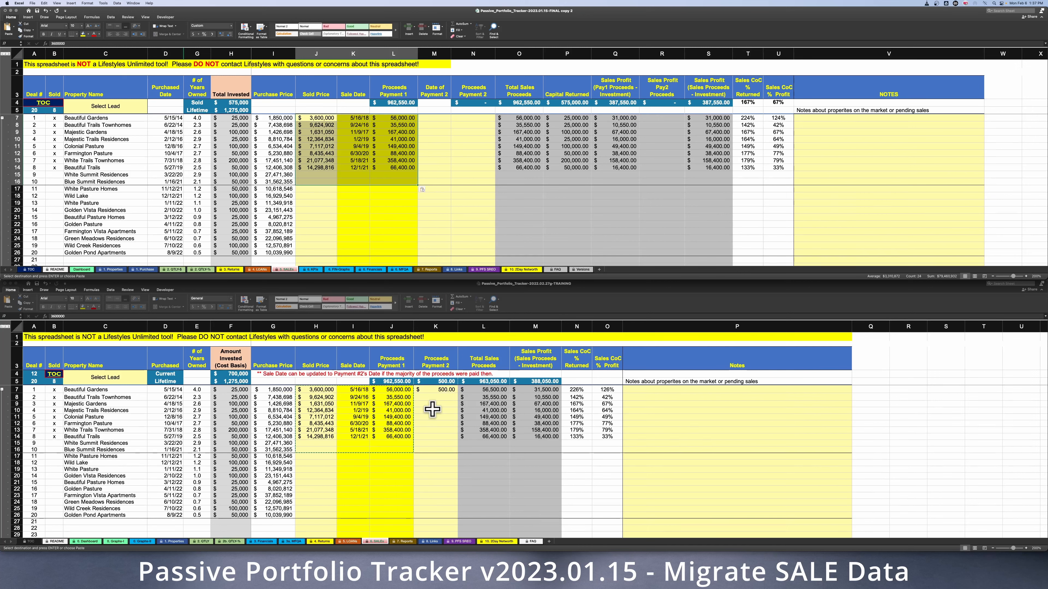
Copy the Proceeds Payment 2 cells for deals 1 to 10 from the old SALES sheet.
{"action": "left_click", "coordinate": [437, 394]}
{"action": "left_click", "coordinate": [437, 395]}
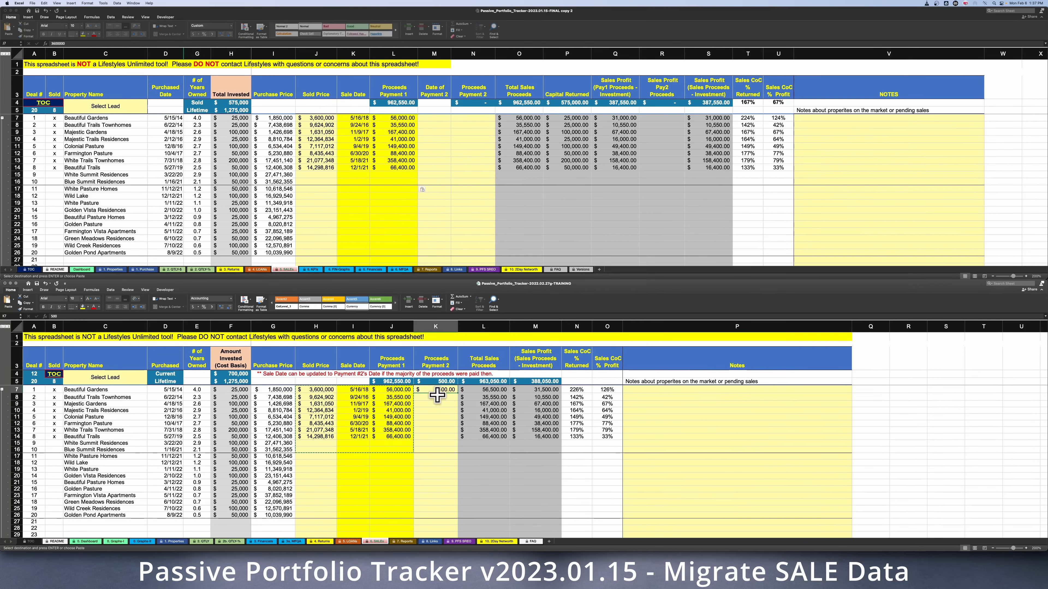
{"action": "left_click_drag", "start_coordinate": [435, 397], "coordinate": [436, 451]}
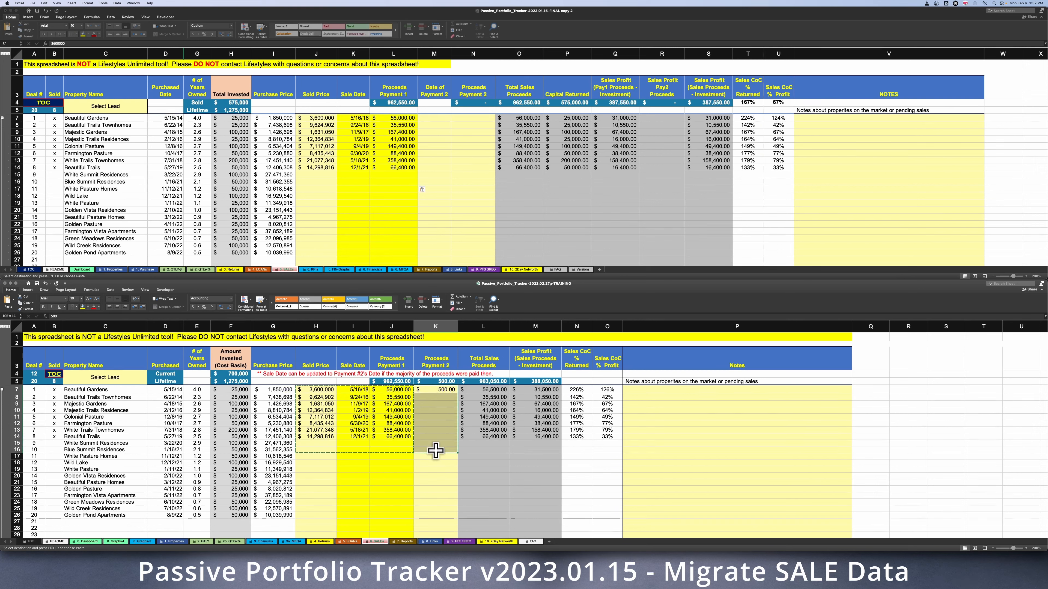
{"action": "right_click", "coordinate": [437, 452]}
{"action": "left_click", "coordinate": [443, 460]}
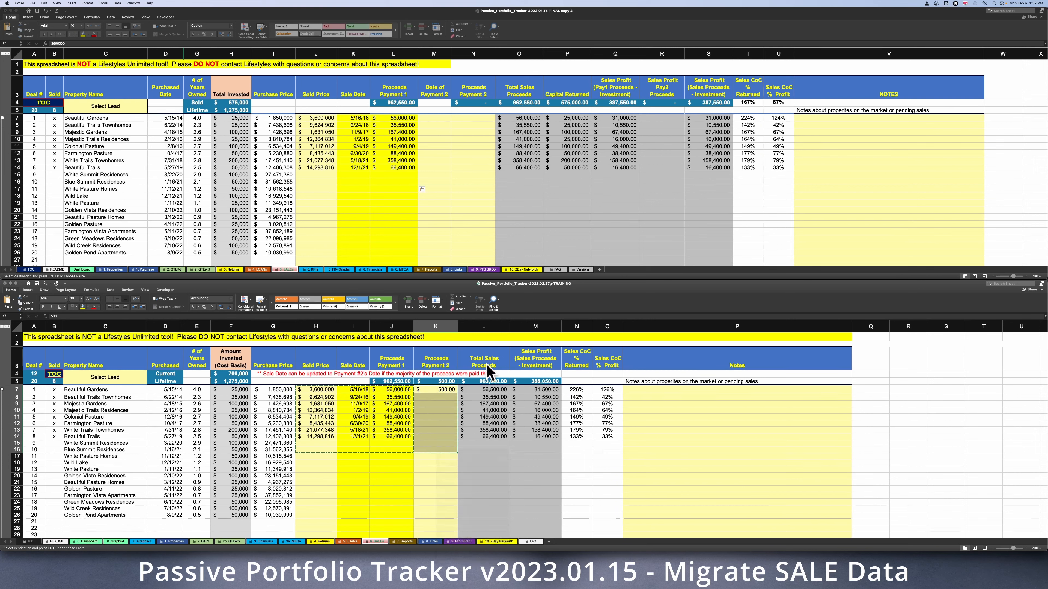
Paste the second payment data as formulas into the new SALES sheet's Proceeds Payment 2 column, starting at deal 1.
{"action": "left_click", "coordinate": [470, 119]}
{"action": "right_click", "coordinate": [471, 118]}
{"action": "mouse_move", "coordinate": [481, 141]}
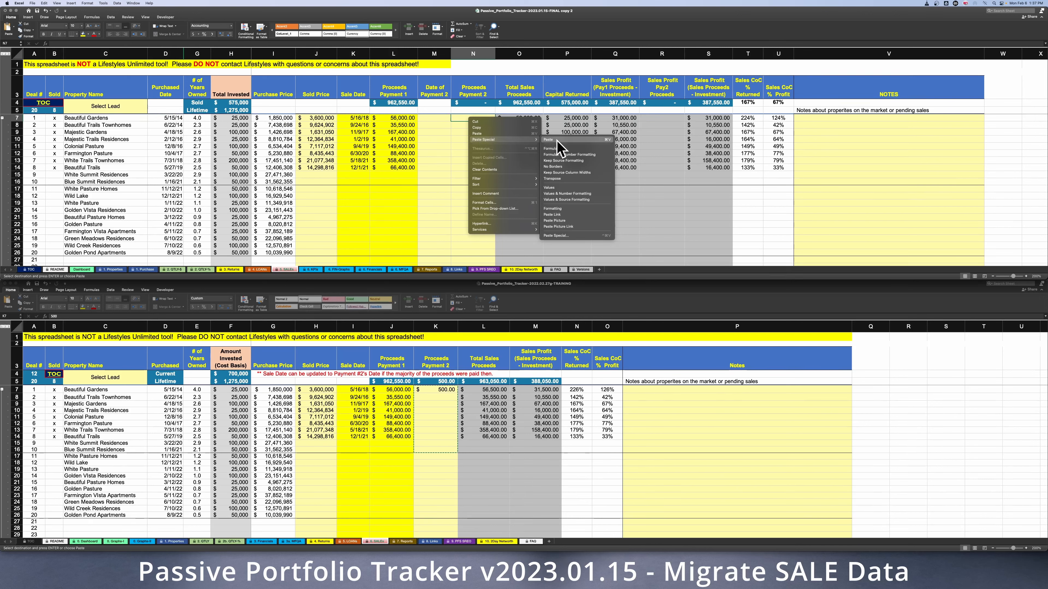
{"action": "left_click", "coordinate": [553, 148]}
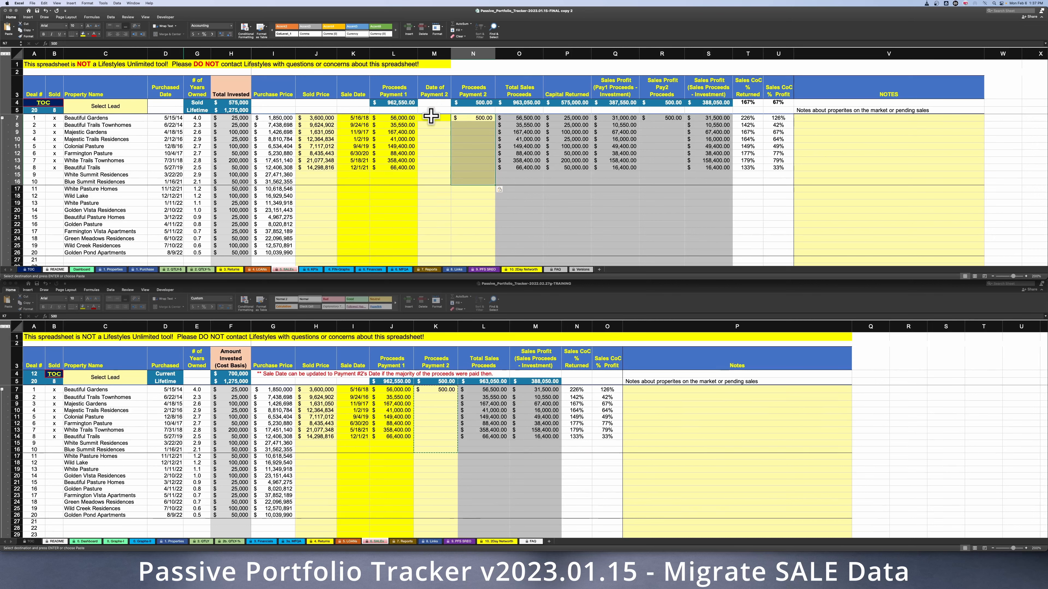
Inspect the pasted Proceeds Payment 2 cell of Beautiful Gardens and compare Majestic Gardens' Proceeds Payment 1 cell in both workbooks.
{"action": "left_click", "coordinate": [482, 120]}
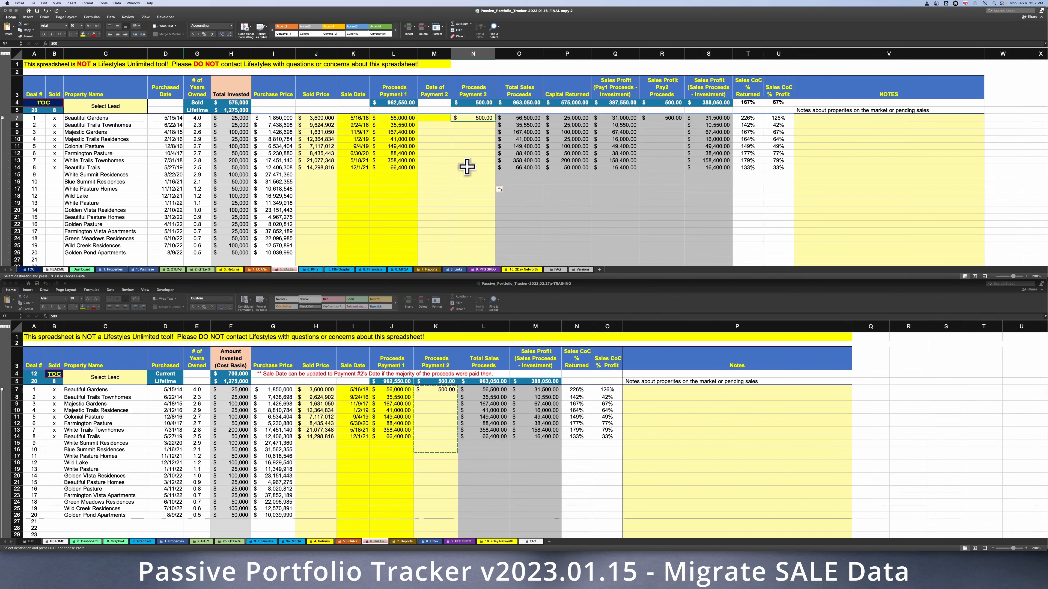
{"action": "left_click", "coordinate": [399, 404]}
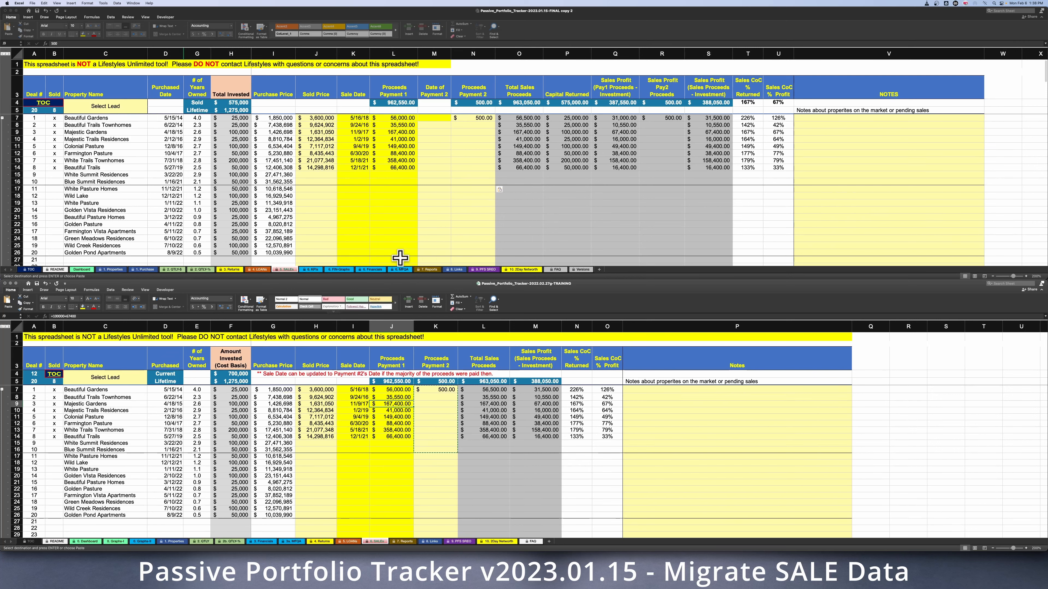
{"action": "left_click", "coordinate": [405, 131]}
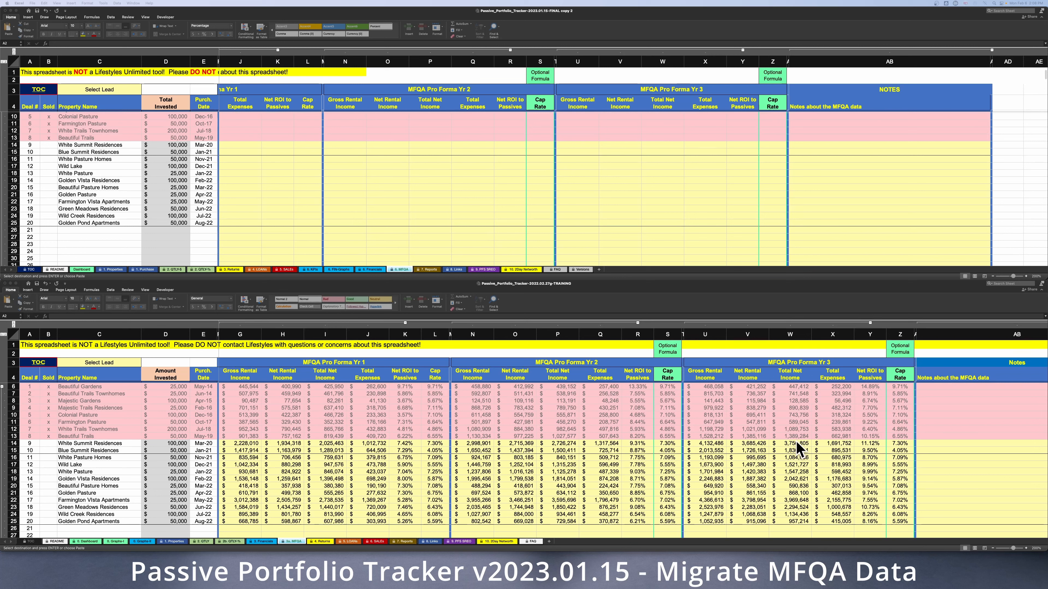
Copy the old MFQA sheet's pro forma data for years 1 to 3, columns G through Z, covering deals 1 to 20.
{"action": "left_click", "coordinate": [238, 387]}
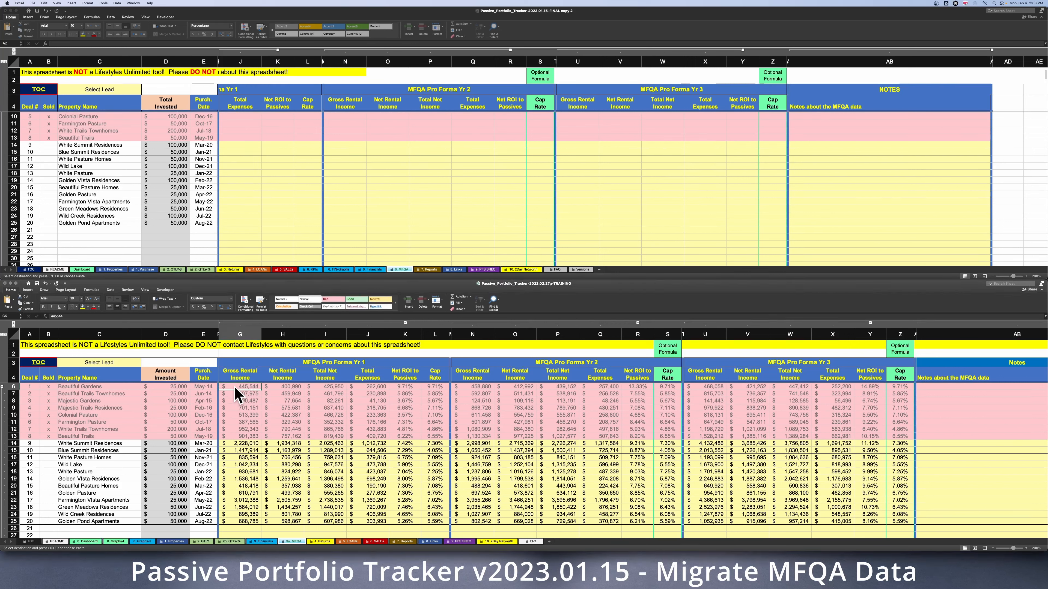
{"action": "left_click", "coordinate": [903, 523], "text": "shift"}
{"action": "key", "text": "super+c"}
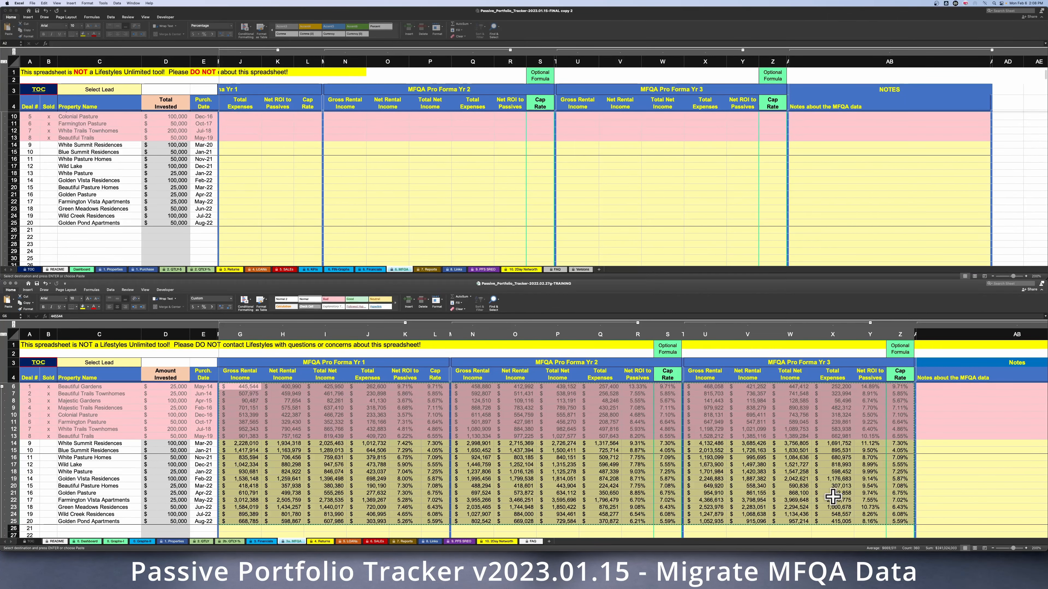
{"action": "right_click", "coordinate": [834, 473]}
{"action": "left_click", "coordinate": [854, 481]}
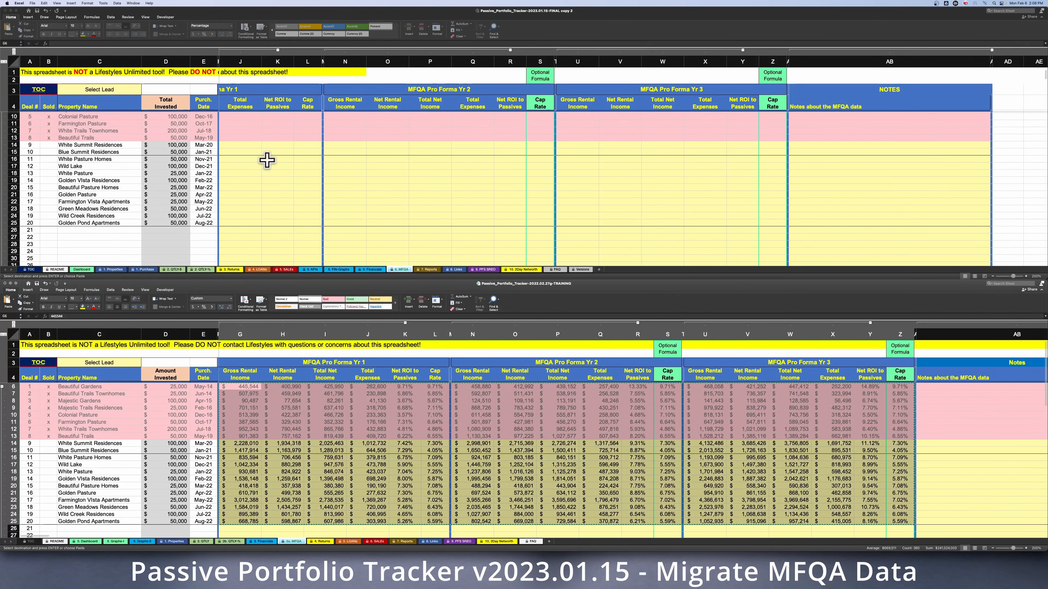
Paste the copied pro forma data as formulas into the new MFQA sheet, starting at the Year 1 Gross Rental Income of deal 1.
{"action": "left_click", "coordinate": [238, 117]}
{"action": "scroll", "coordinate": [61, 162], "scroll_direction": "up", "scroll_amount": 2}
{"action": "left_click", "coordinate": [240, 116]}
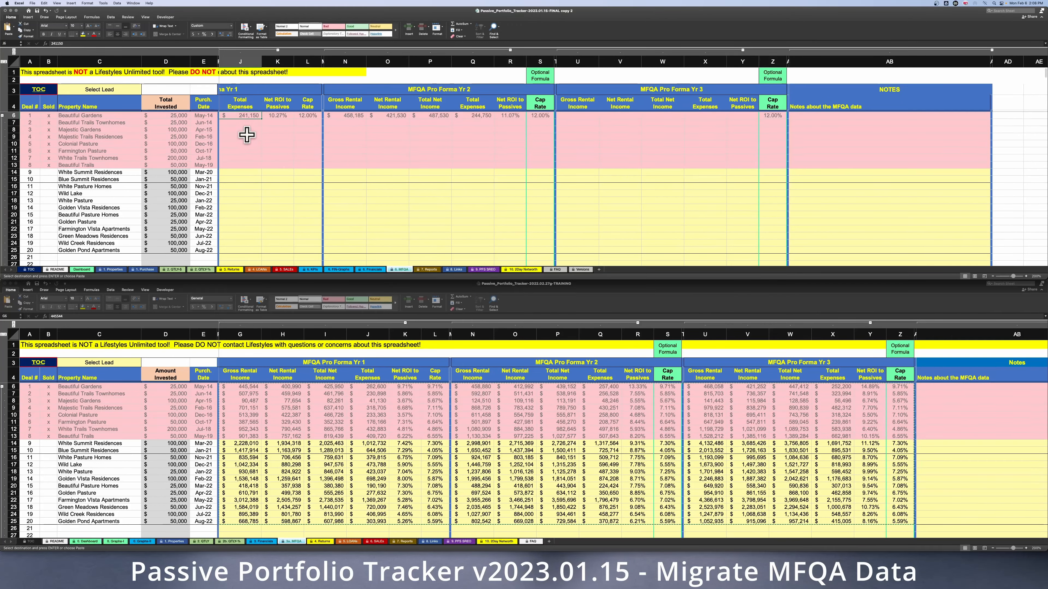
{"action": "scroll", "coordinate": [246, 132], "scroll_direction": "left", "scroll_amount": 3}
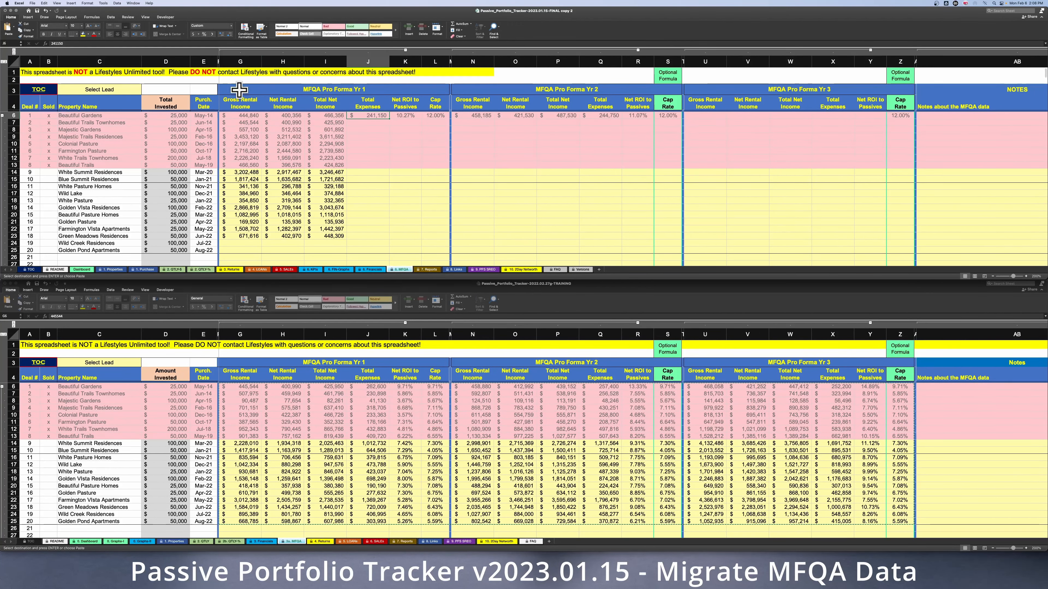
{"action": "left_click", "coordinate": [246, 116]}
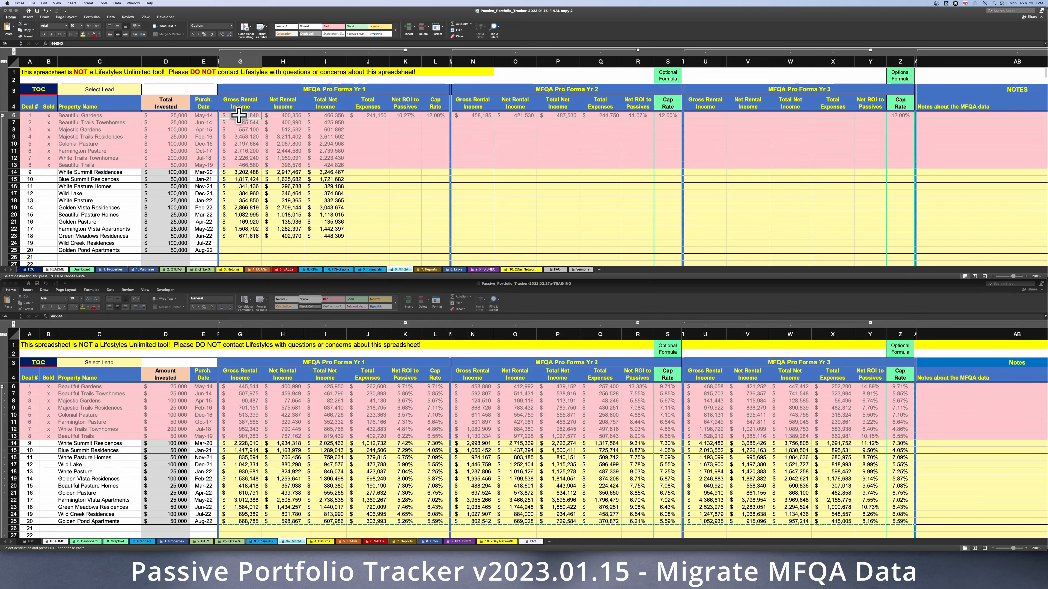
{"action": "right_click", "coordinate": [238, 116]}
{"action": "mouse_move", "coordinate": [264, 137]}
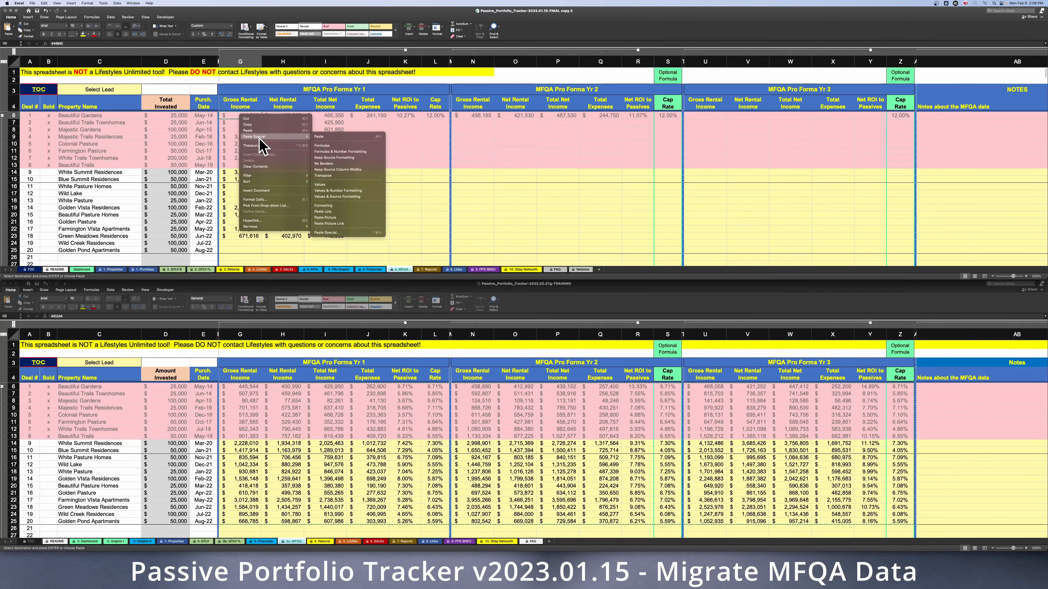
{"action": "left_click", "coordinate": [330, 146]}
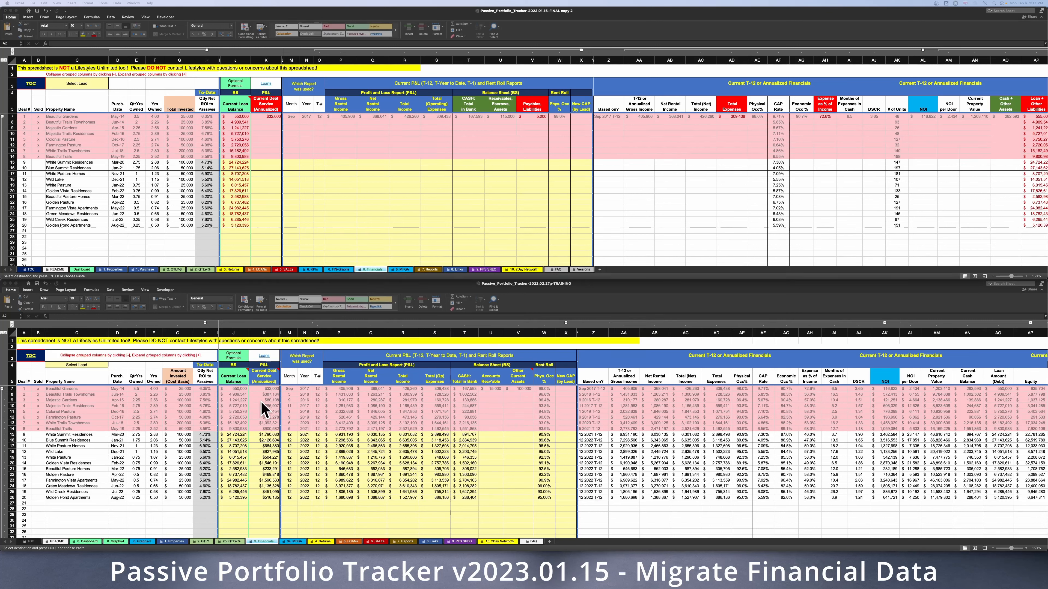
Copy the old Financials sheet's block from Current Debt Service in column K through column X, covering deals 1 to 20.
{"action": "left_click", "coordinate": [265, 390]}
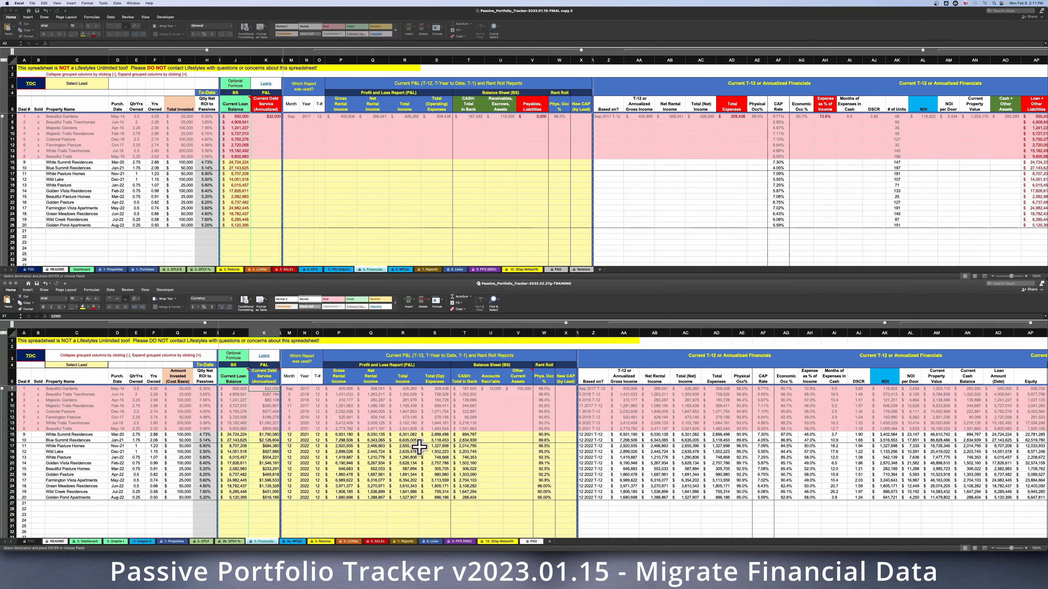
{"action": "left_click", "coordinate": [568, 498], "text": "shift"}
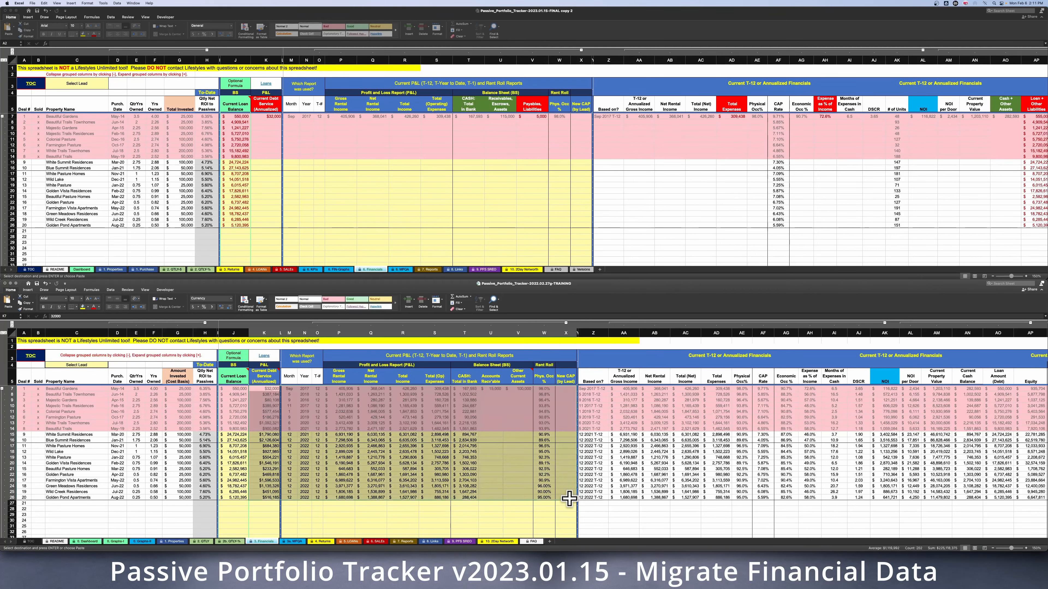
{"action": "right_click", "coordinate": [535, 463]}
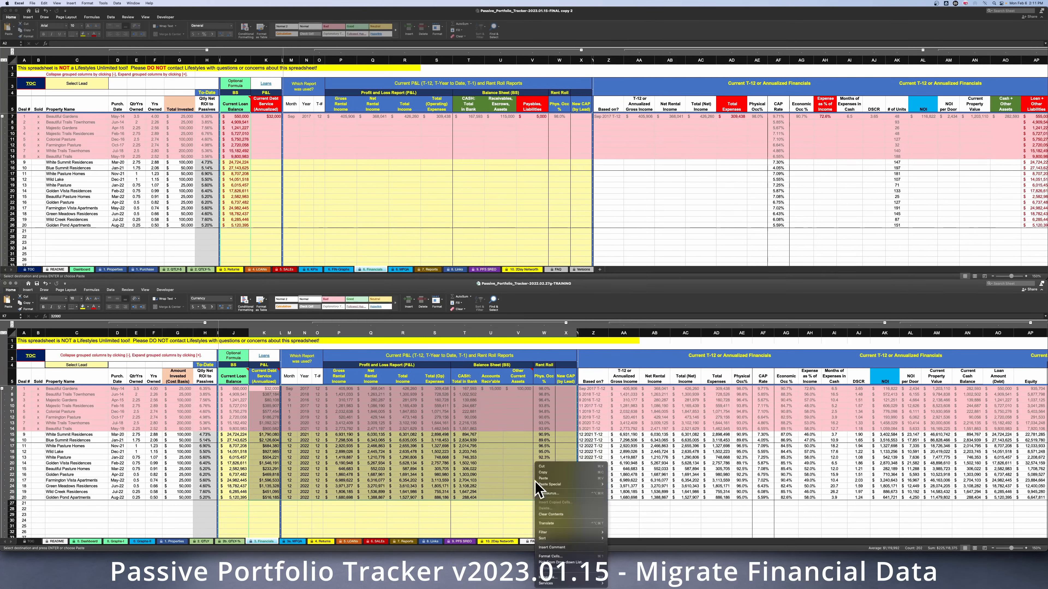
{"action": "left_click", "coordinate": [554, 473]}
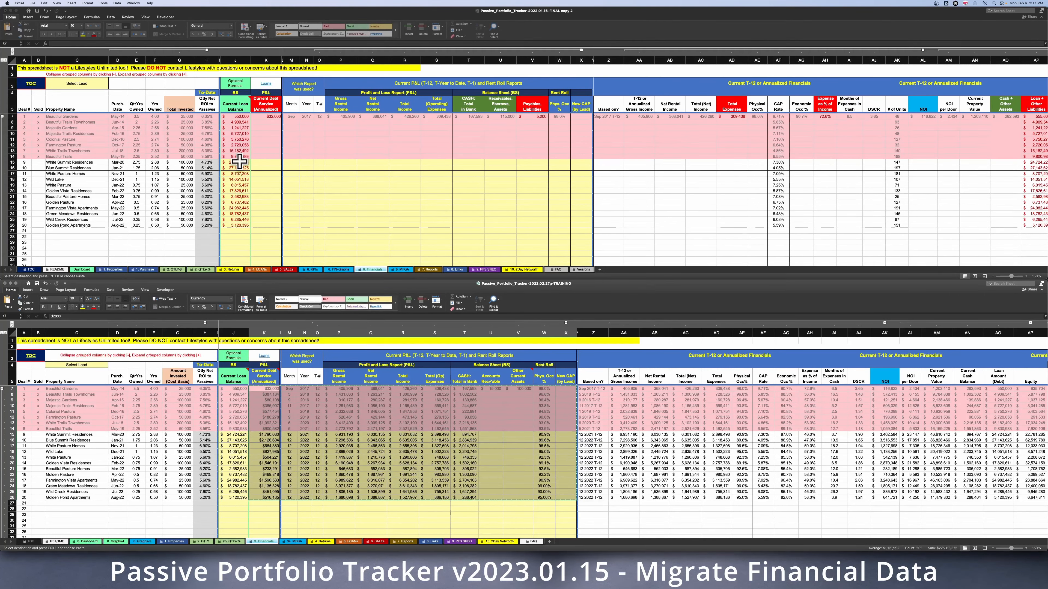
Paste the copied block as formulas into the new Financials sheet, starting at deal 1's Current Debt Service.
{"action": "left_click", "coordinate": [280, 147]}
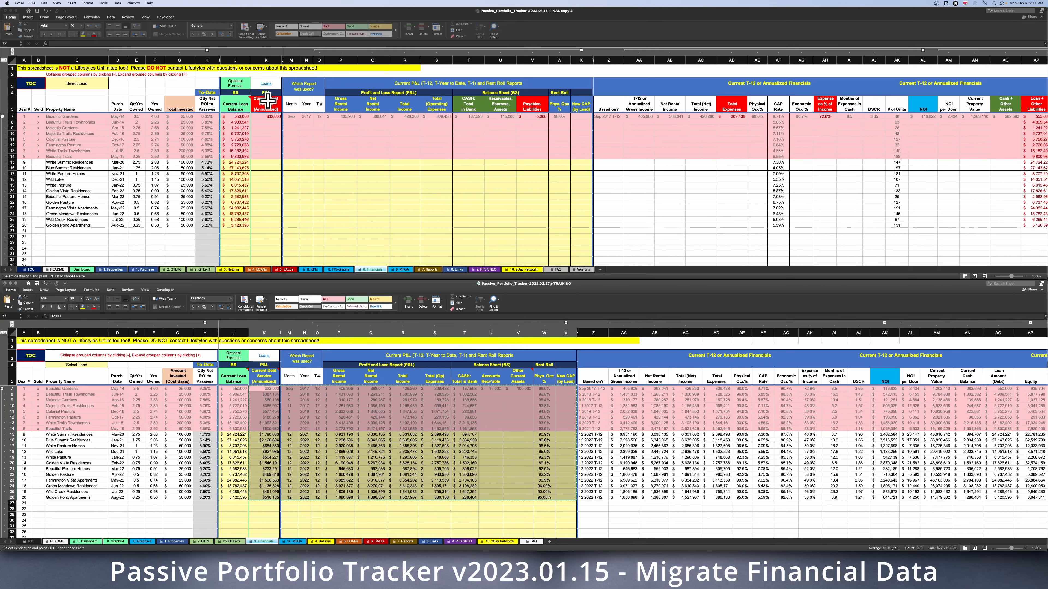
{"action": "left_click", "coordinate": [269, 118]}
{"action": "key", "text": "super+v"}
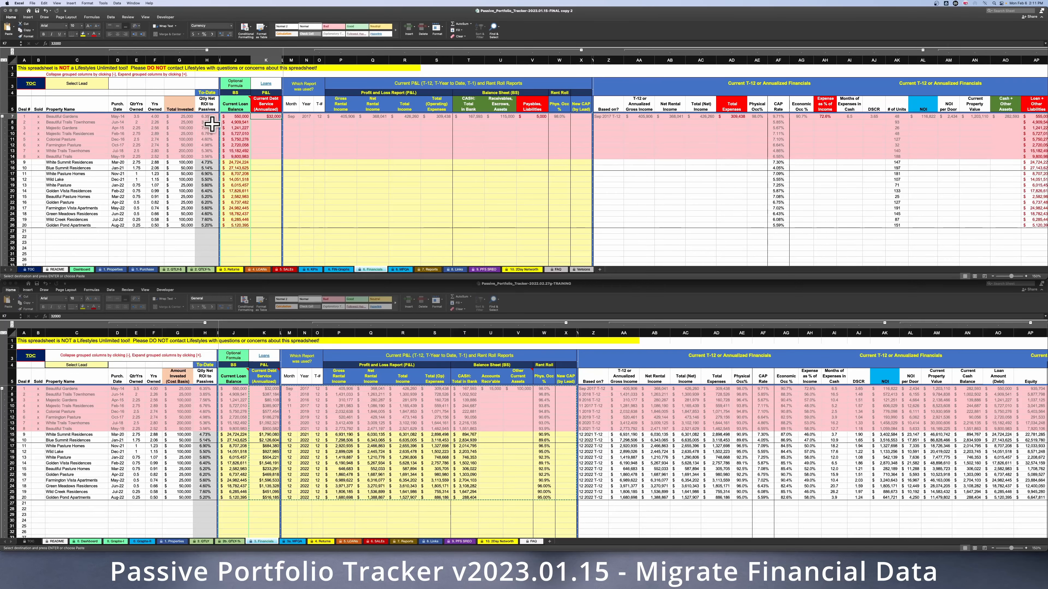
{"action": "right_click", "coordinate": [268, 116]}
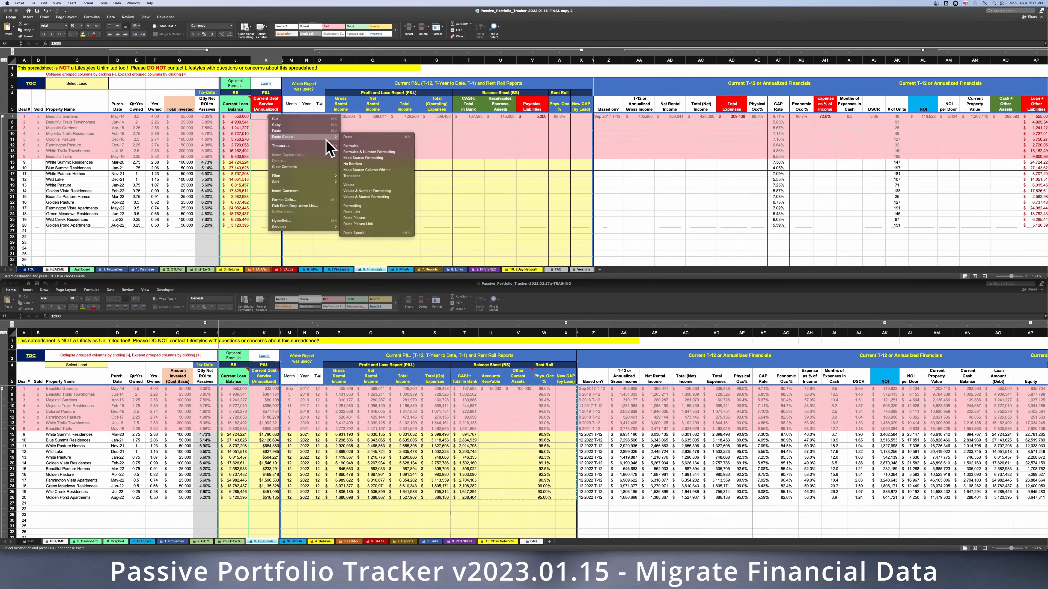
{"action": "left_click", "coordinate": [353, 148]}
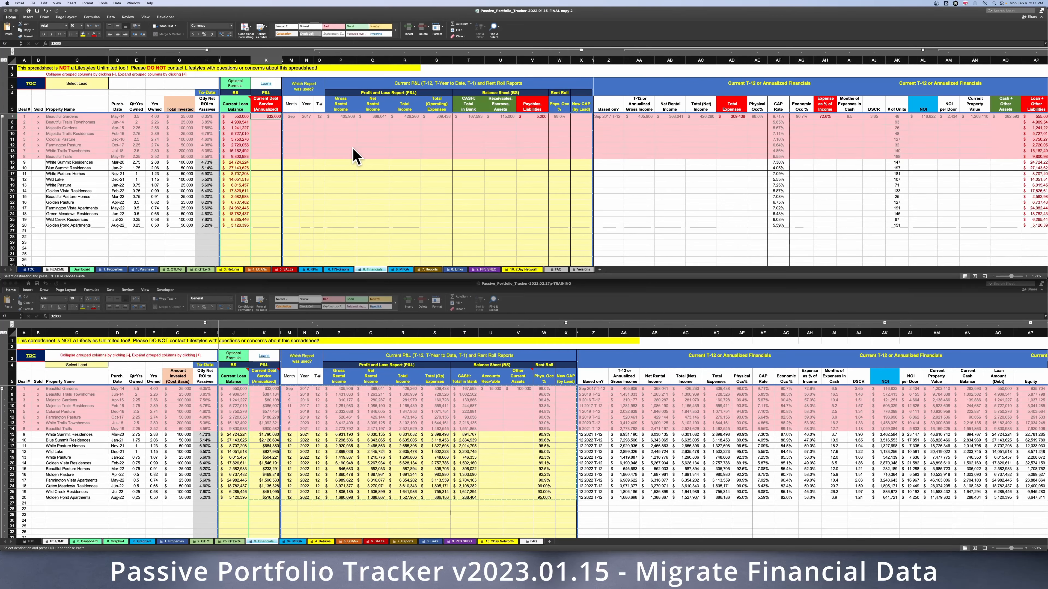
{"action": "left_click", "coordinate": [530, 241]}
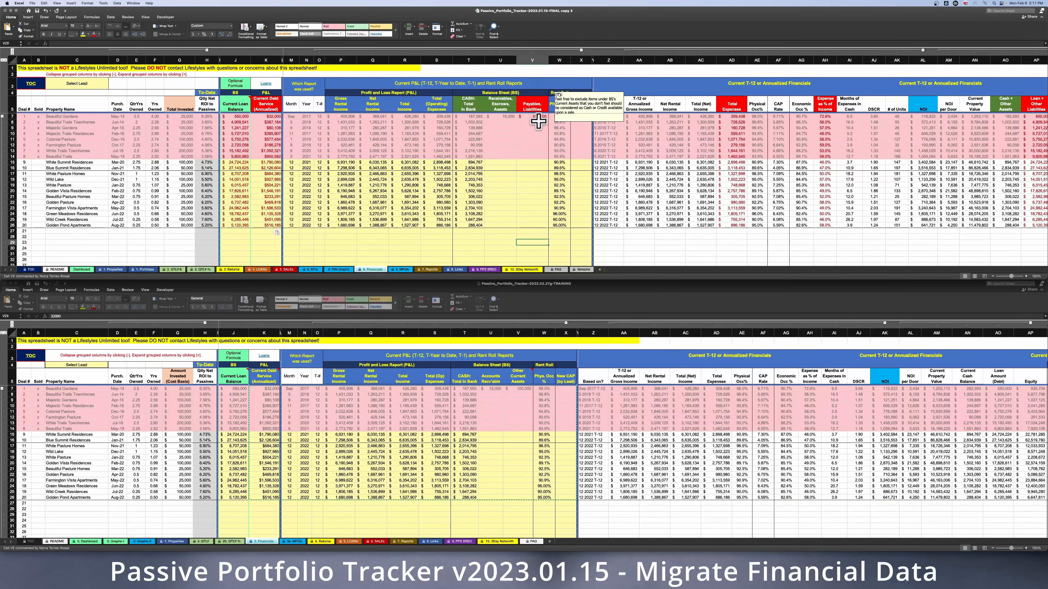
{"action": "key", "text": "Escape"}
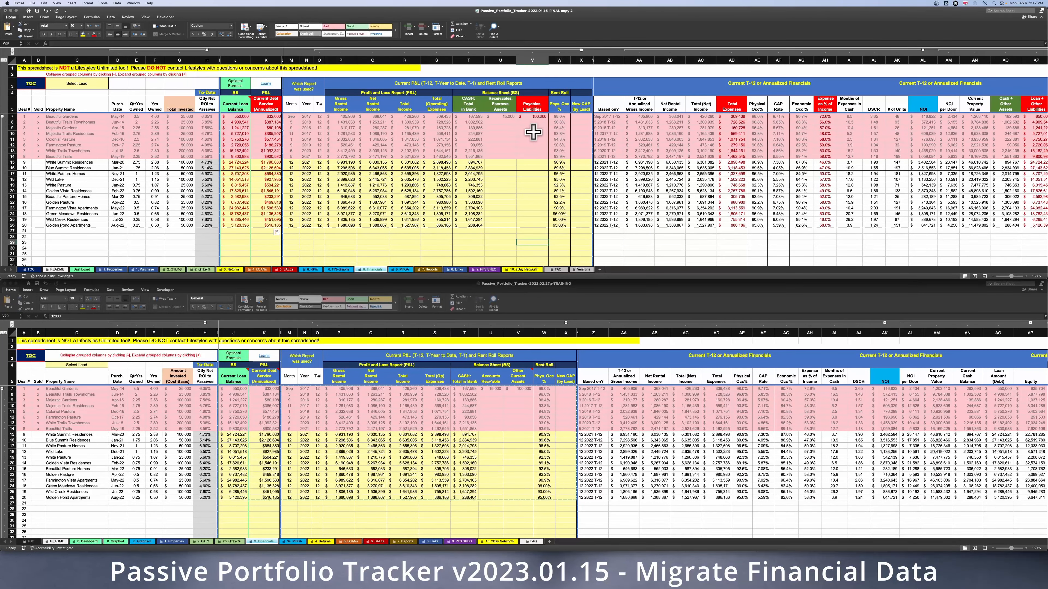
Set Beautiful Gardens' Receivables, Escrows, Assets value to the formula 100000+15000 in the new Financials sheet.
{"action": "left_click", "coordinate": [504, 116]}
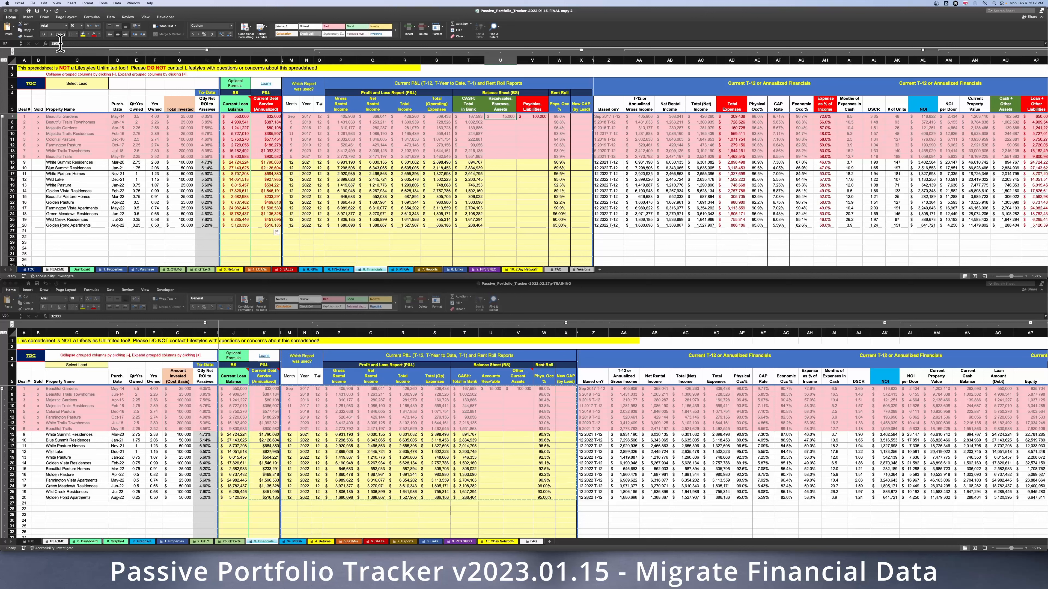
{"action": "left_click", "coordinate": [51, 43]}
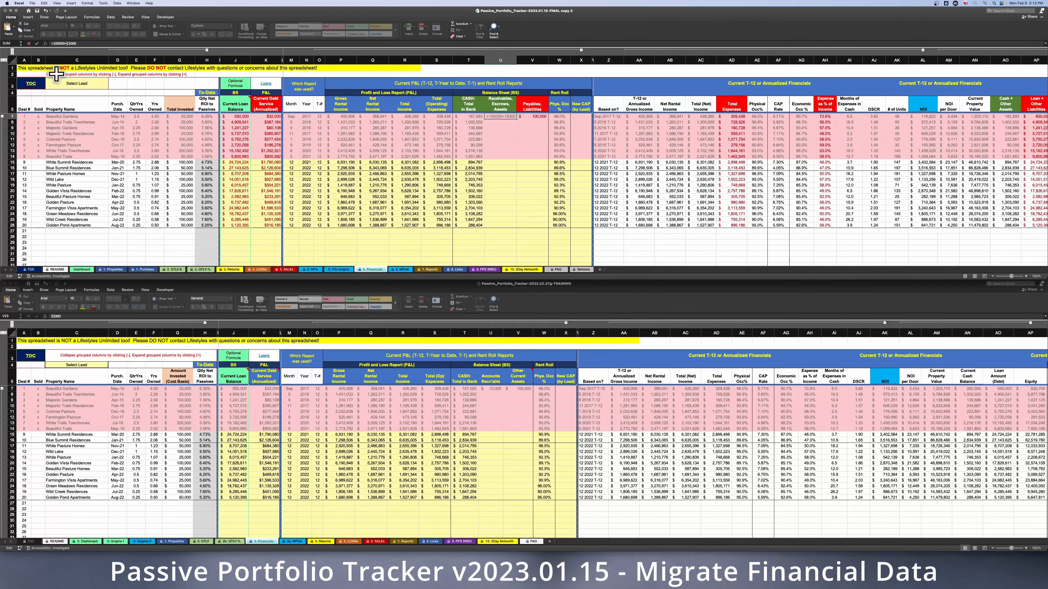
{"action": "key", "text": "Return"}
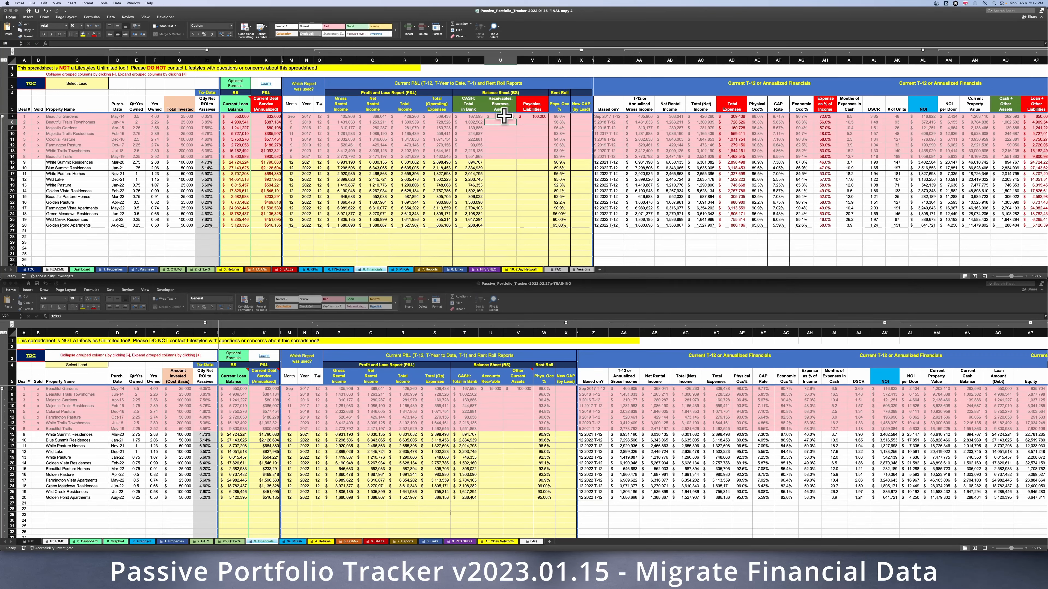
Clear the contents of Beautiful Gardens' Payables, Liabilities cell in the new Financials sheet.
{"action": "left_click", "coordinate": [538, 116]}
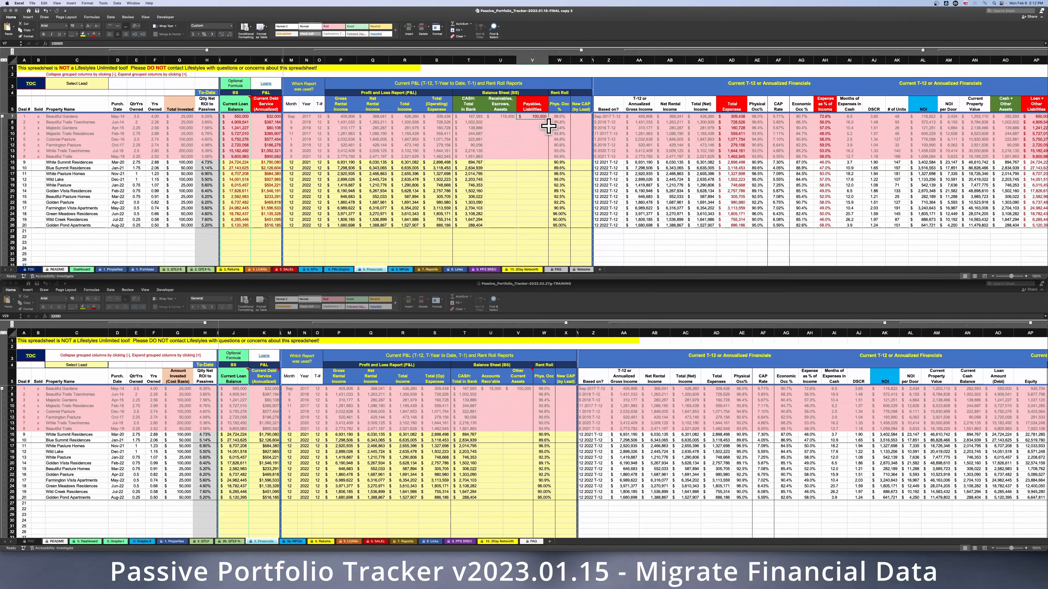
{"action": "right_click", "coordinate": [537, 117]}
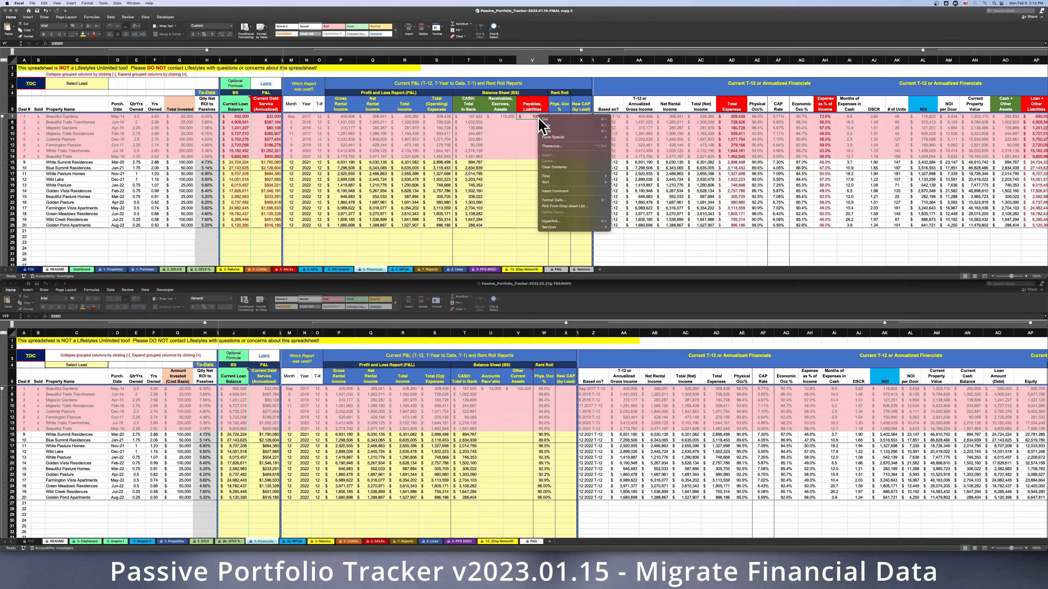
{"action": "left_click", "coordinate": [555, 167]}
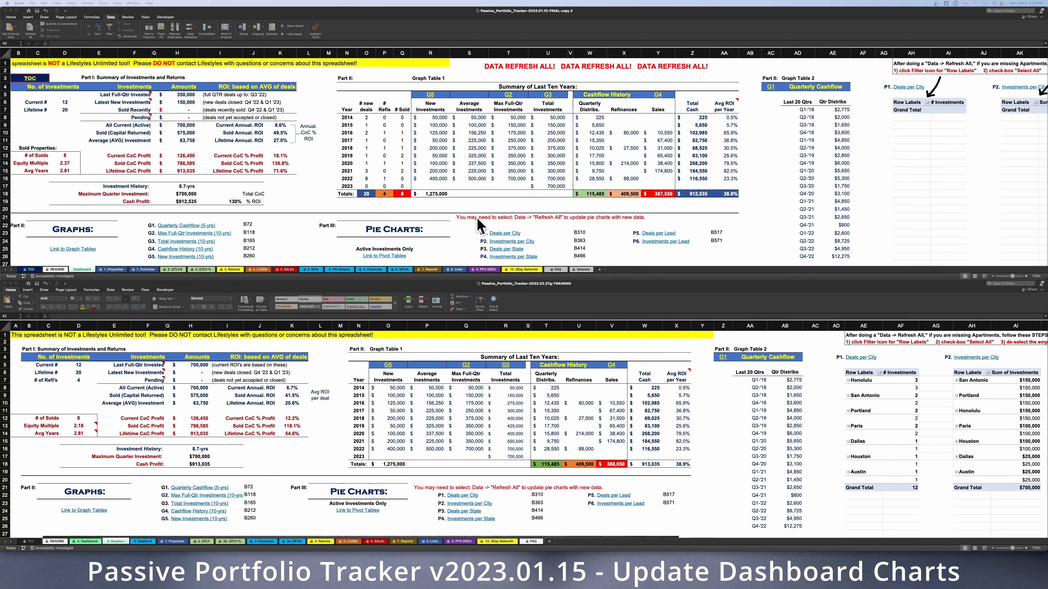
Filter the new Dashboard's P1 Deals per City pivot table to include all cities except the blank entry.
{"action": "left_click_drag", "start_coordinate": [27, 265], "coordinate": [376, 273]}
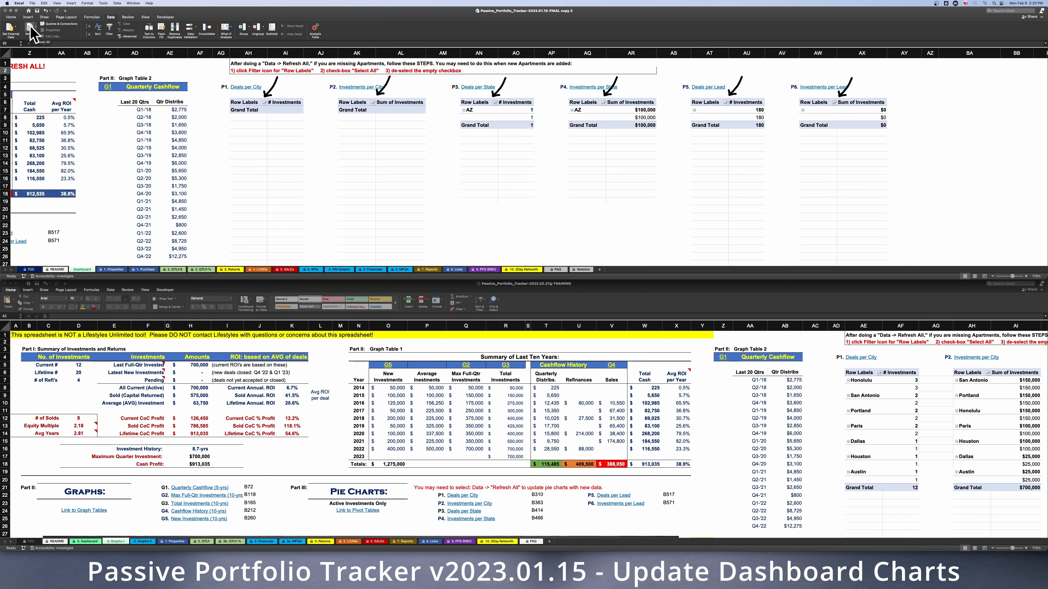
{"action": "left_click", "coordinate": [265, 103]}
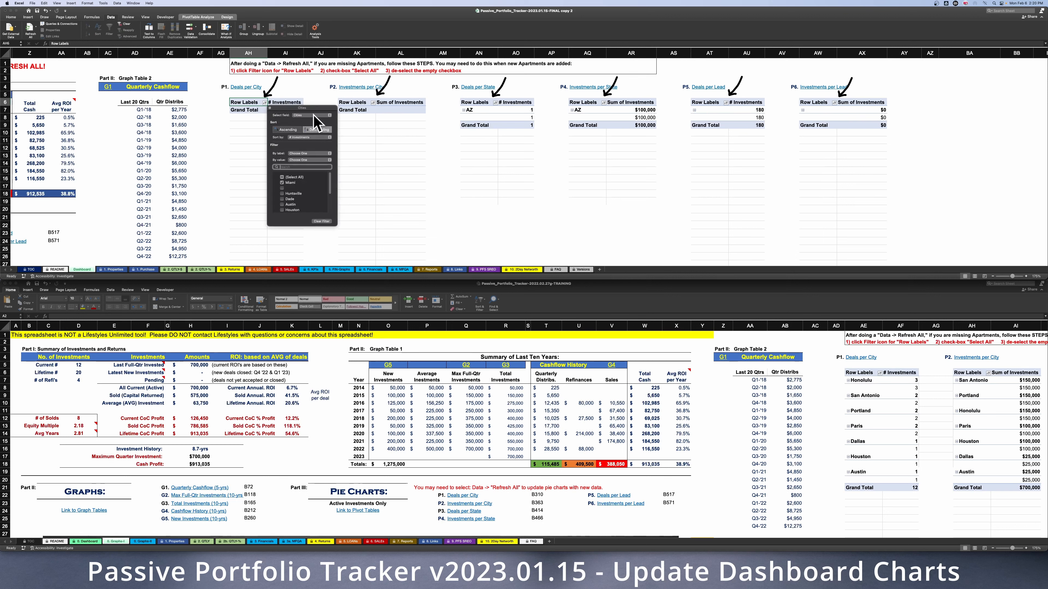
{"action": "left_click", "coordinate": [283, 178]}
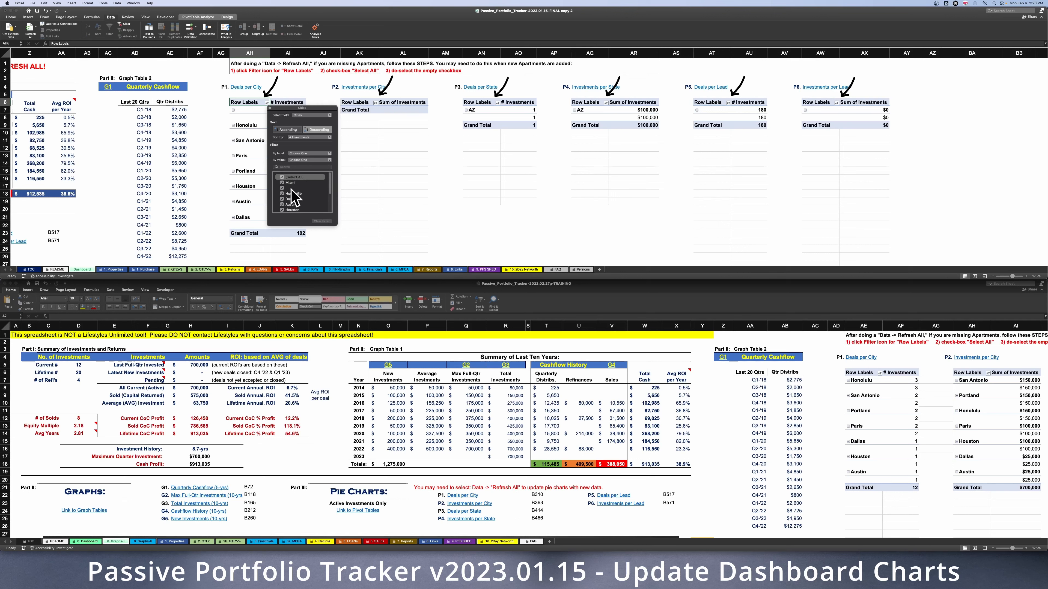
{"action": "left_click", "coordinate": [290, 188]}
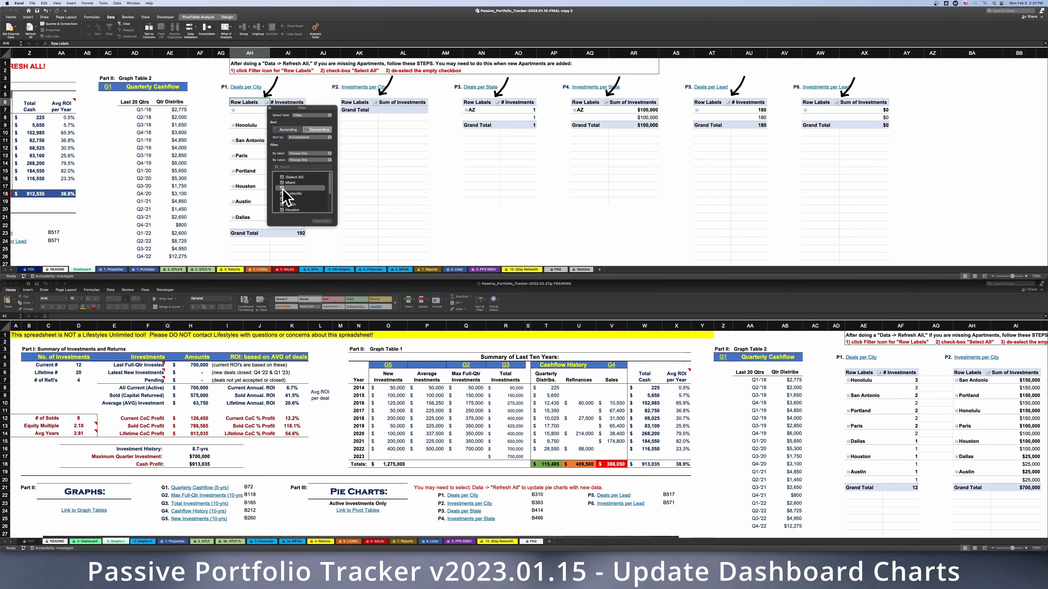
{"action": "left_click", "coordinate": [270, 108]}
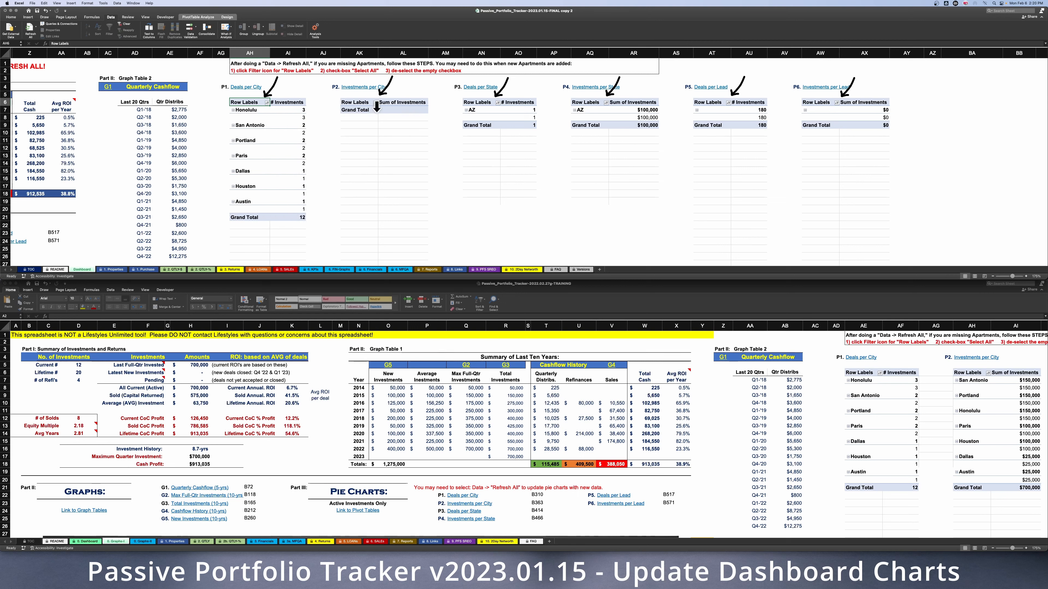
Filter the P2 Investments per City pivot table to include all cities except the blank entry.
{"action": "left_click", "coordinate": [376, 101]}
{"action": "left_click", "coordinate": [376, 102]}
{"action": "left_click", "coordinate": [392, 177]}
{"action": "left_click", "coordinate": [393, 188]}
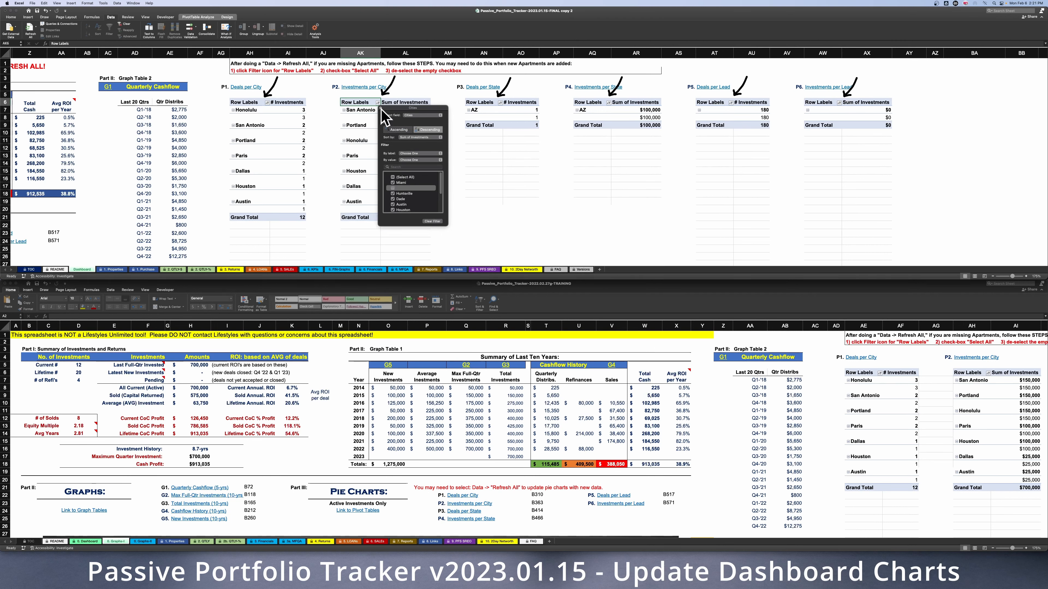
{"action": "left_click", "coordinate": [379, 108]}
Filter the P3 Deals per State and P4 Investments per State pivot tables to include all states except the blank entry.
{"action": "left_click", "coordinate": [501, 103]}
{"action": "left_click", "coordinate": [517, 177]}
{"action": "left_click", "coordinate": [517, 189]}
{"action": "left_click", "coordinate": [504, 108]}
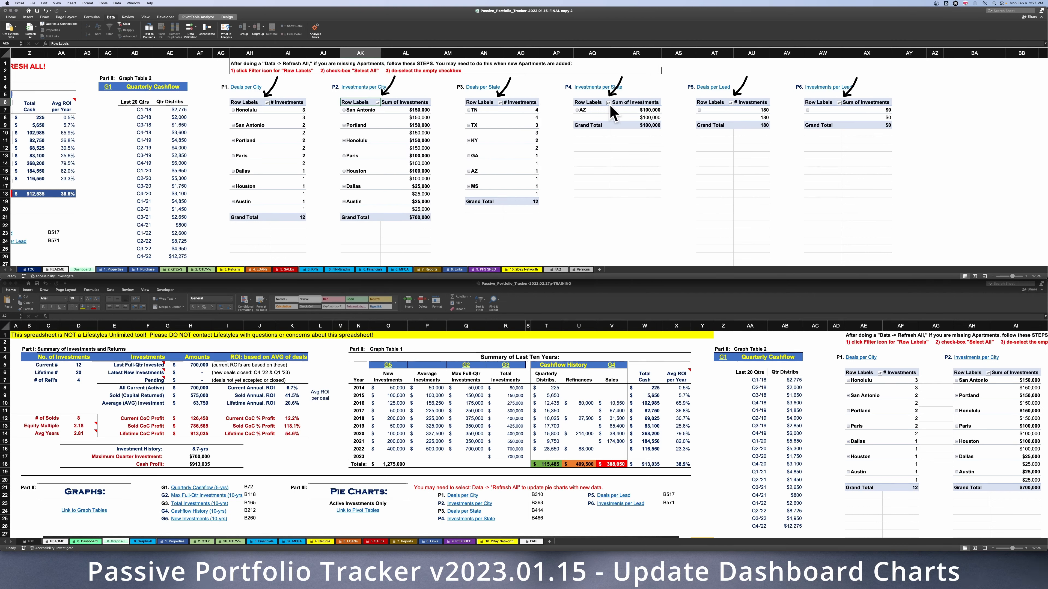
{"action": "left_click", "coordinate": [608, 102]}
{"action": "left_click", "coordinate": [626, 177]}
{"action": "left_click", "coordinate": [625, 188]}
{"action": "left_click", "coordinate": [613, 110]}
Filter the P5 Deals per Lead and P6 Investments per Lead pivot tables to include all leads except the blank entry.
{"action": "left_click", "coordinate": [730, 103]}
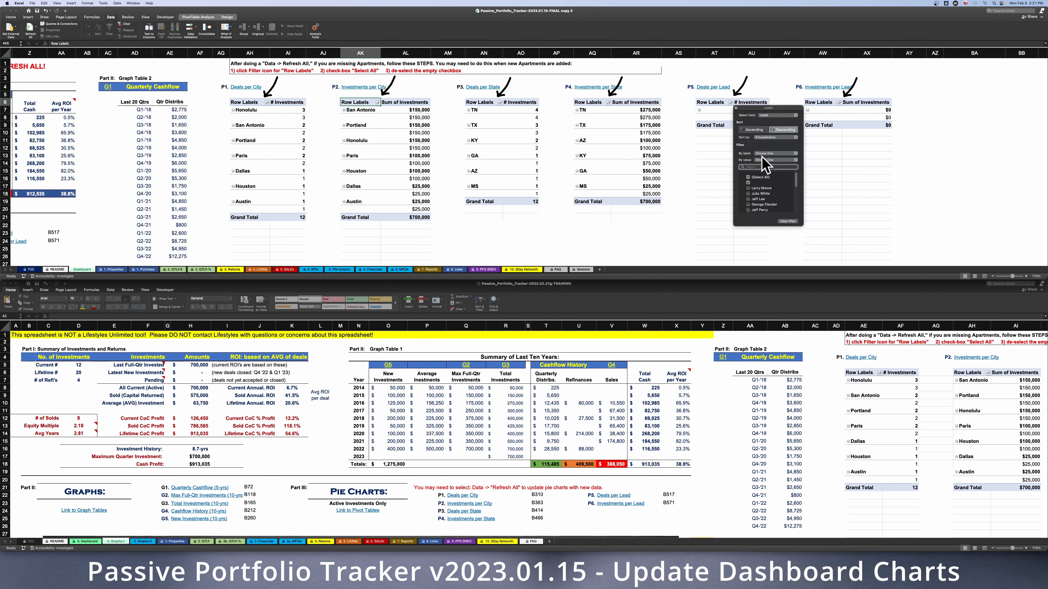
{"action": "left_click", "coordinate": [749, 183]}
{"action": "left_click", "coordinate": [736, 108]}
{"action": "left_click", "coordinate": [849, 103]}
{"action": "left_click", "coordinate": [865, 177]}
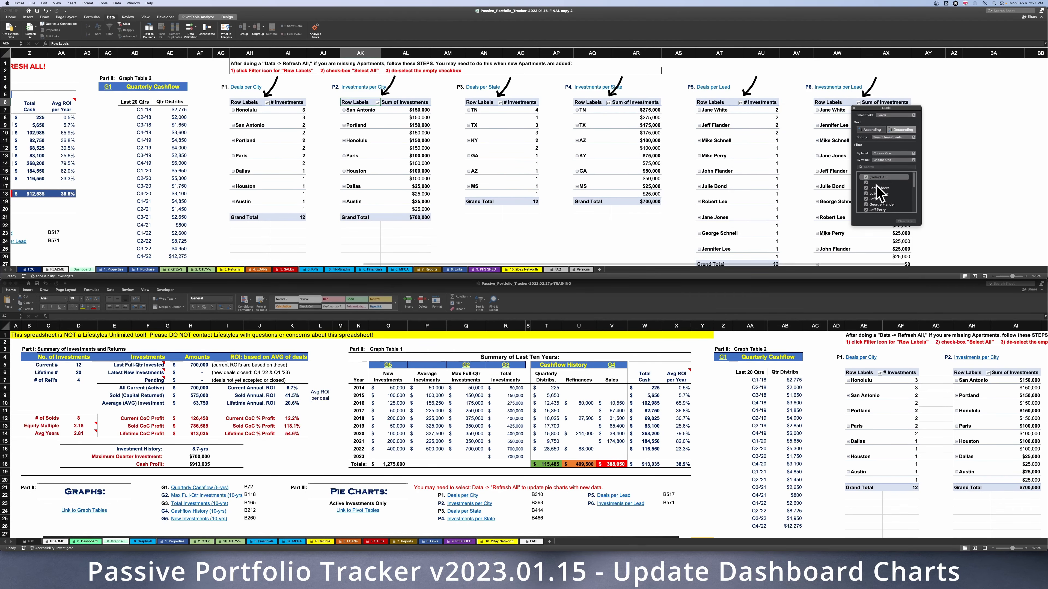
{"action": "left_click", "coordinate": [866, 183]}
{"action": "left_click", "coordinate": [852, 107]}
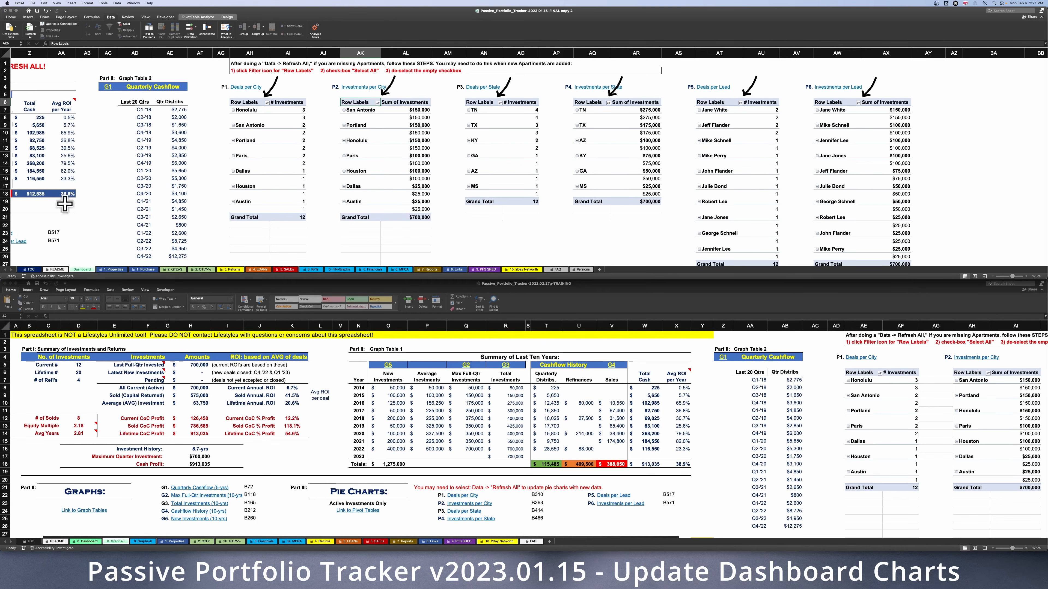
Review the Dashboard's P1 Deals per City and P2 Investments per City pie charts and follow the link back to the graph tables.
{"action": "scroll", "coordinate": [22, 262], "scroll_direction": "left", "scroll_amount": 15}
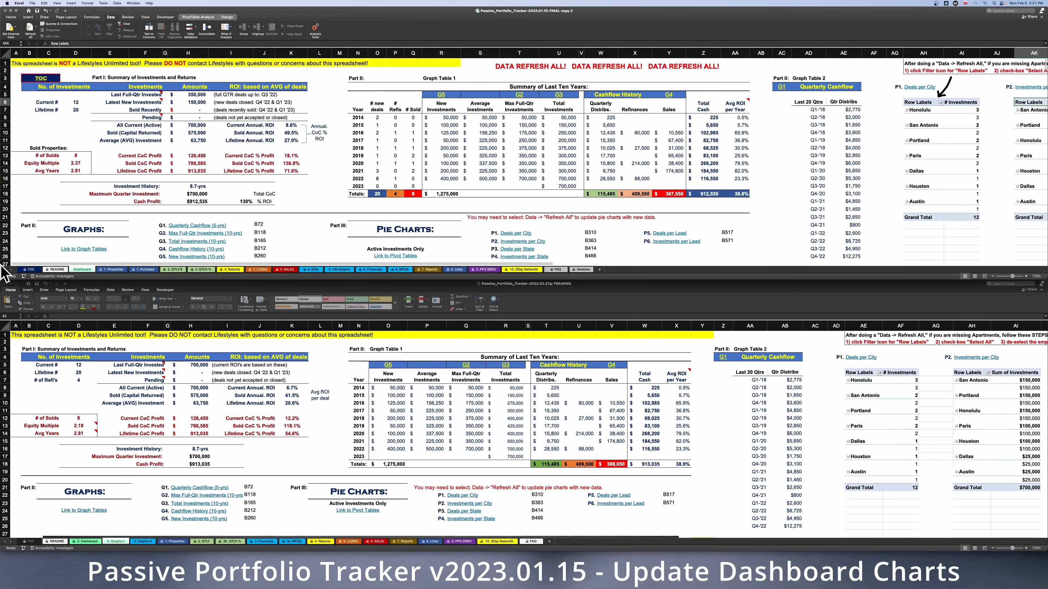
{"action": "scroll", "coordinate": [145, 214], "scroll_direction": "down", "scroll_amount": 1}
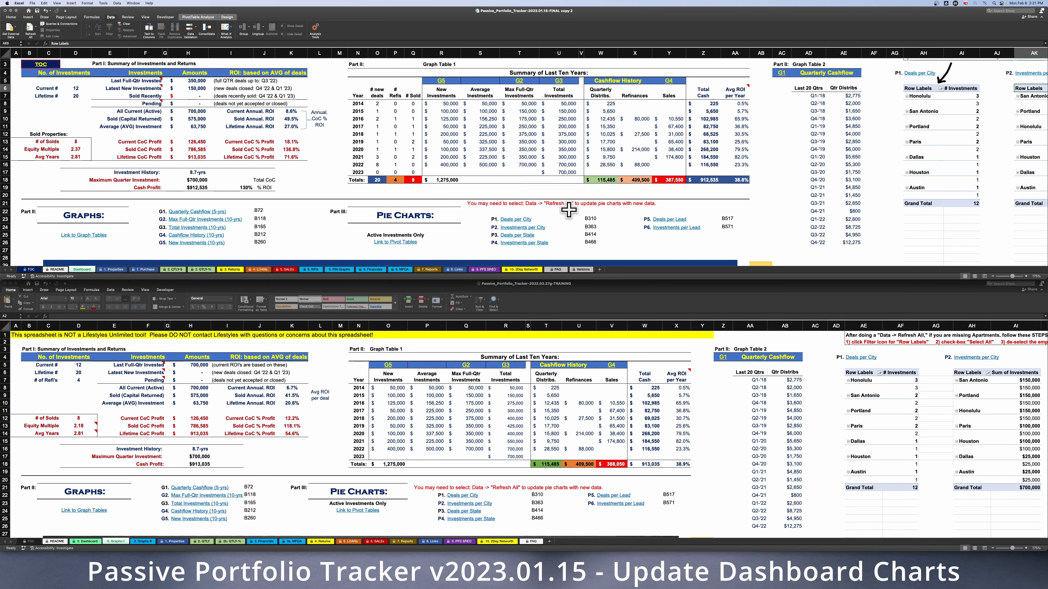
{"action": "left_click", "coordinate": [514, 222]}
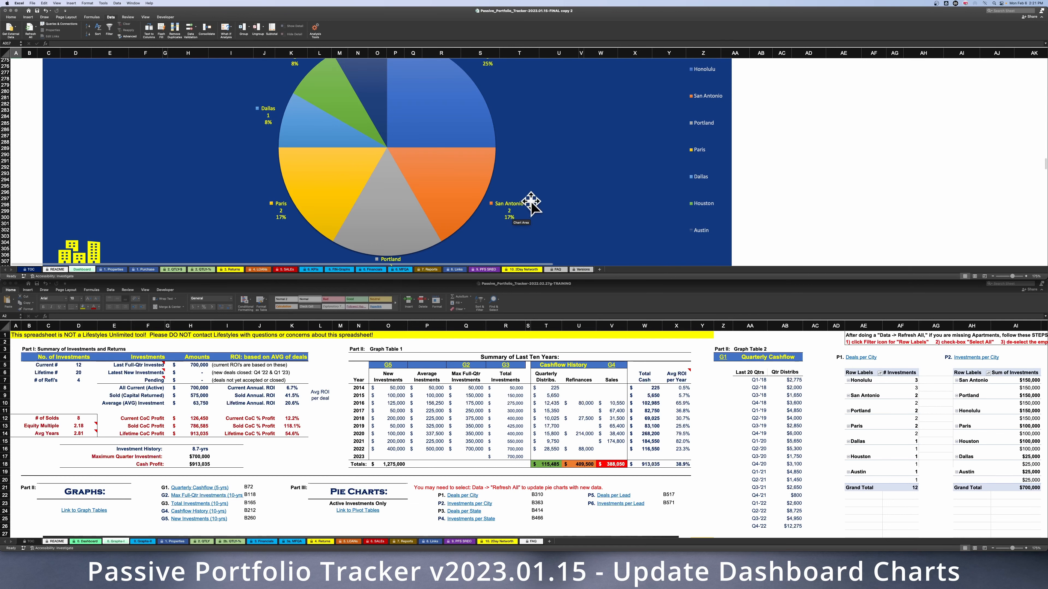
{"action": "scroll", "coordinate": [450, 215], "scroll_direction": "up", "scroll_amount": 2}
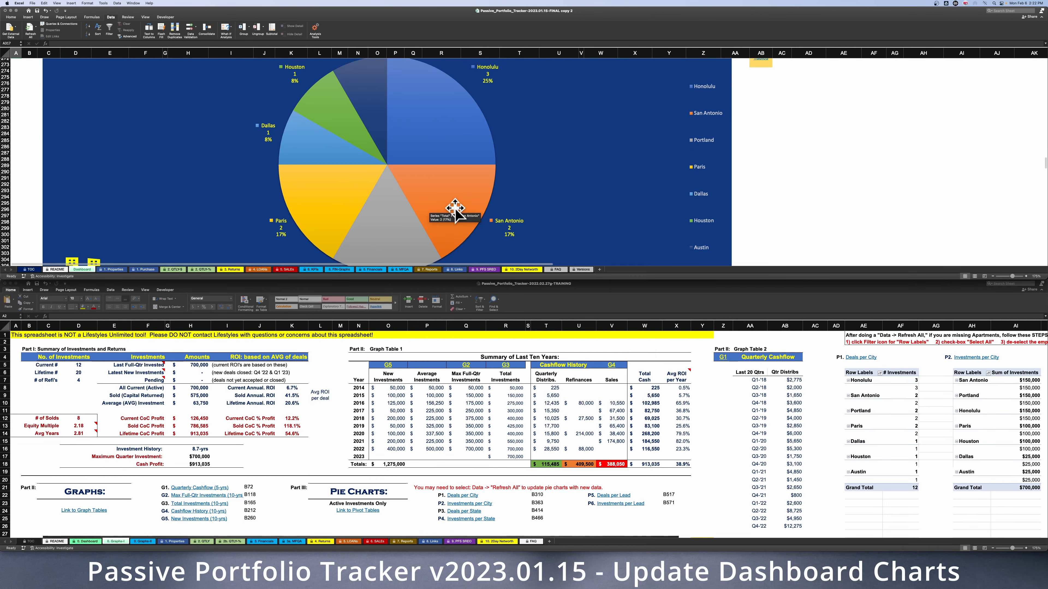
{"action": "scroll", "coordinate": [455, 212], "scroll_direction": "down", "scroll_amount": 5}
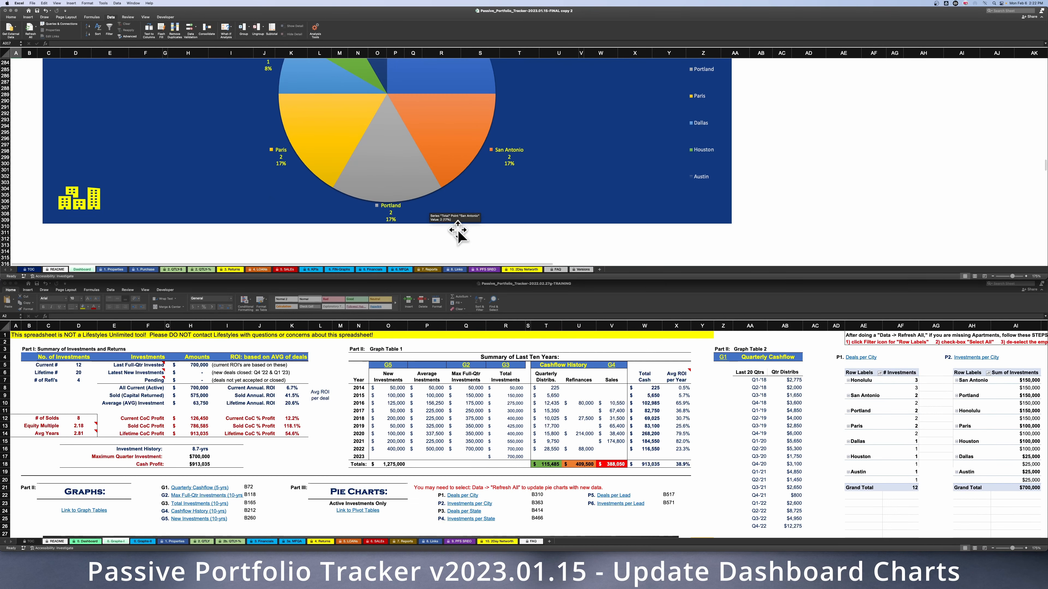
{"action": "scroll", "coordinate": [457, 235], "scroll_direction": "down", "scroll_amount": 12}
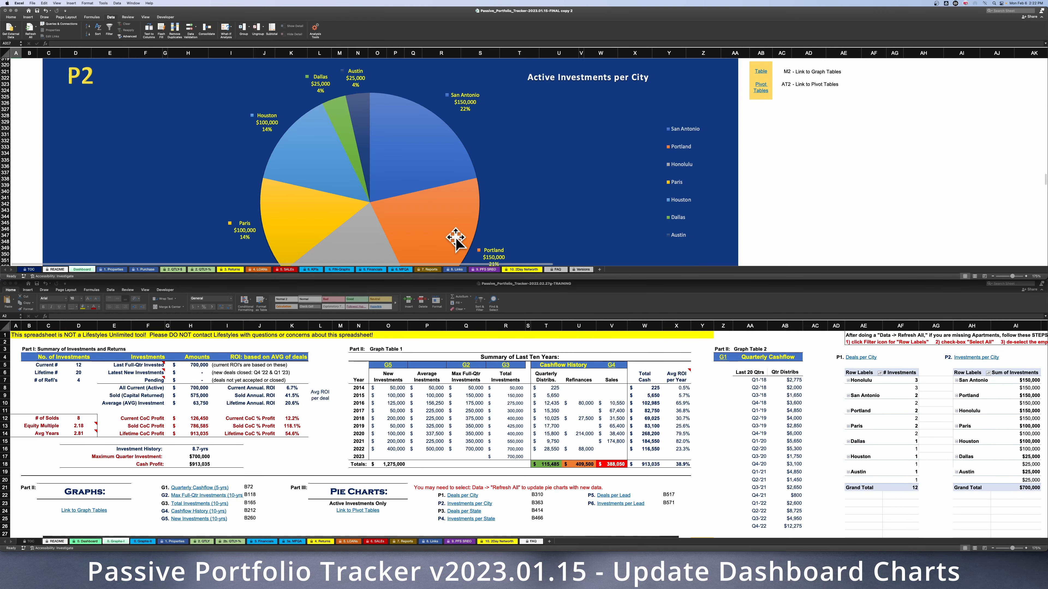
{"action": "scroll", "coordinate": [456, 238], "scroll_direction": "down", "scroll_amount": 6}
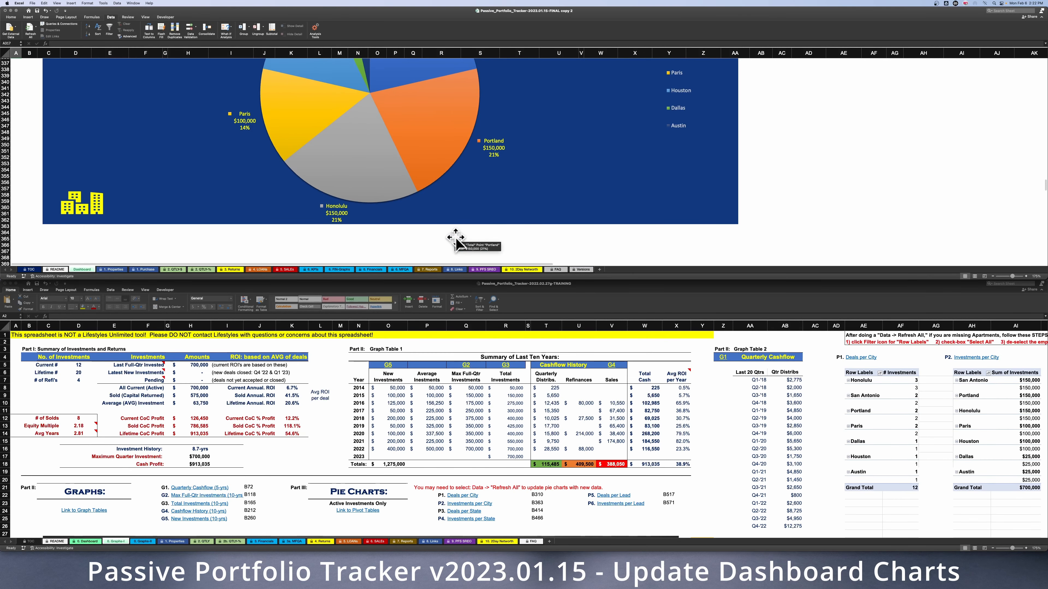
{"action": "scroll", "coordinate": [456, 239], "scroll_direction": "up", "scroll_amount": 12}
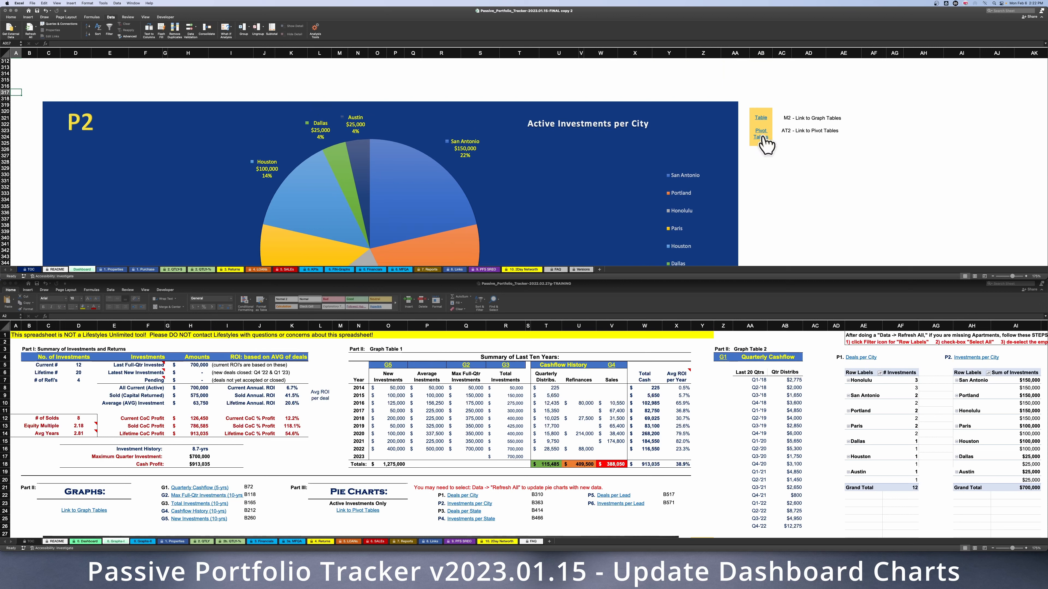
{"action": "left_click", "coordinate": [762, 119]}
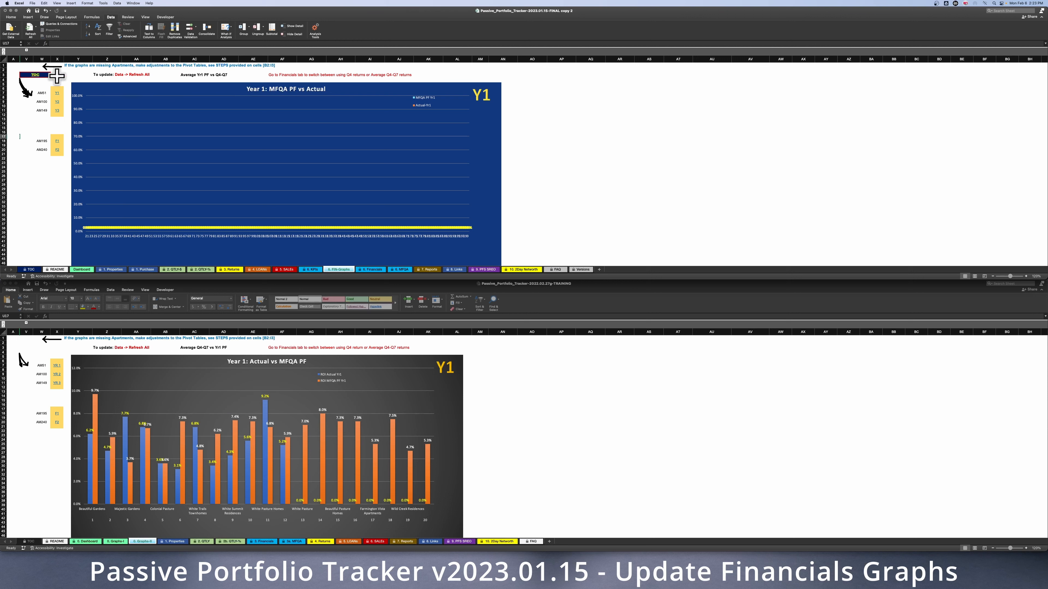
Expand the collapsed pivot table columns beside the new workbook's Year 1: MFQA PF vs Actual graph and refresh all data.
{"action": "left_click", "coordinate": [27, 50]}
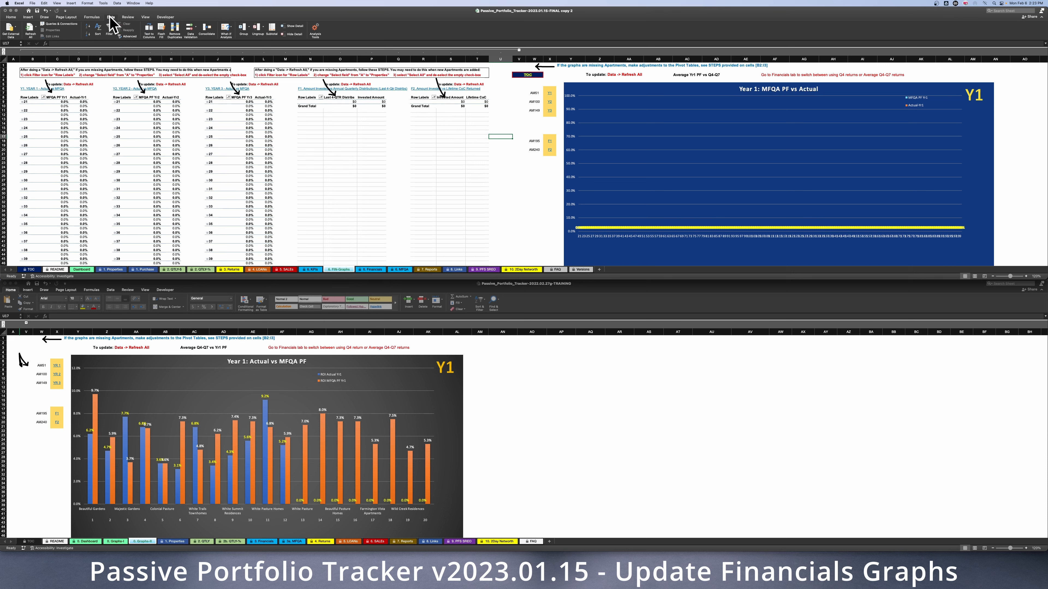
{"action": "left_click", "coordinate": [28, 30]}
Filter the Year 1 Actual vs MFQA pivot table by the Properties field to include all properties except the blank entry.
{"action": "left_click", "coordinate": [44, 99]}
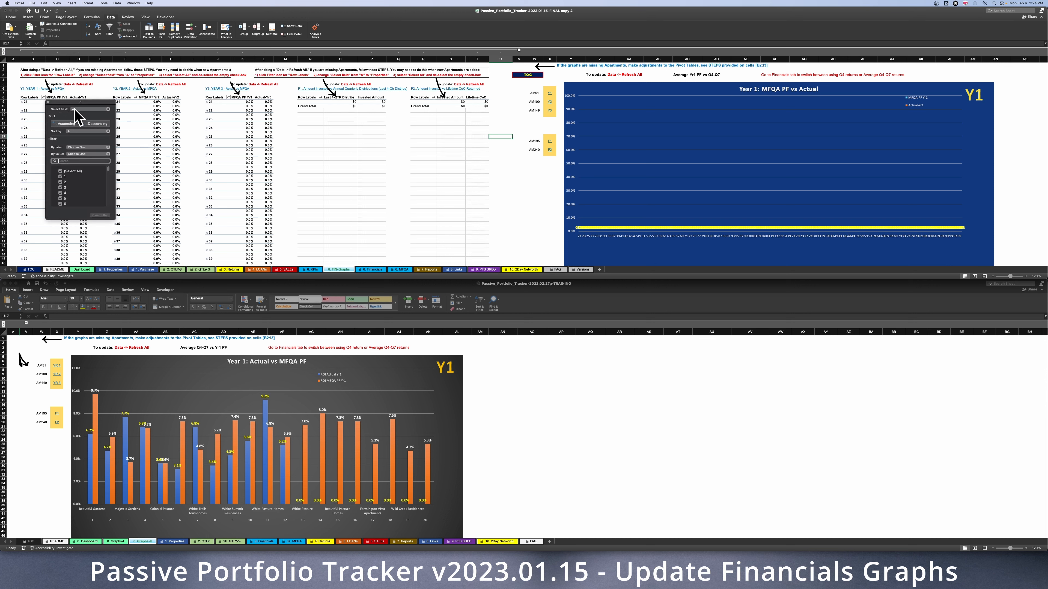
{"action": "left_click", "coordinate": [75, 109]}
{"action": "left_click", "coordinate": [84, 117]}
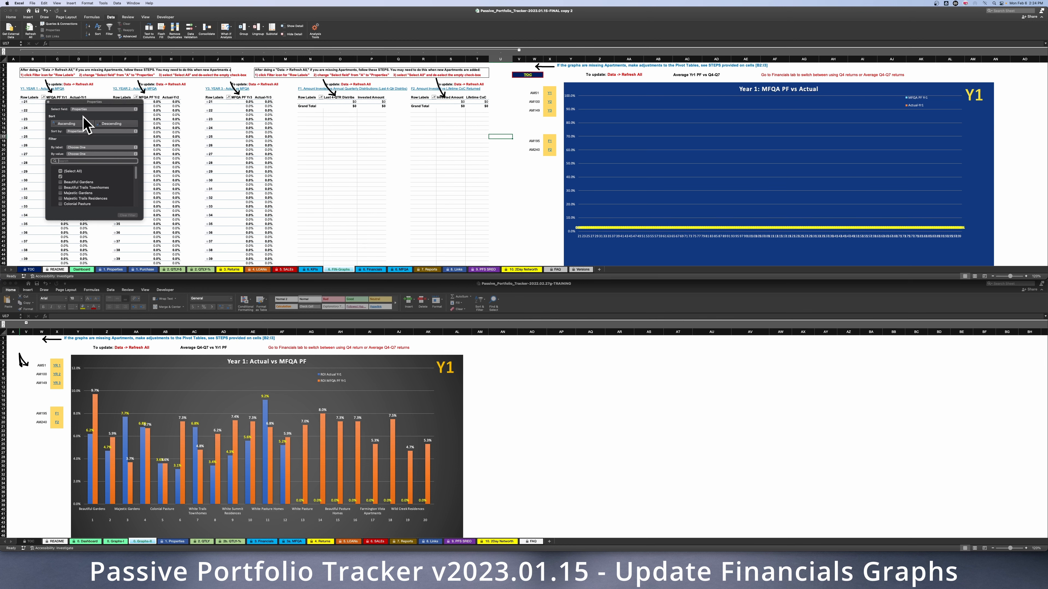
{"action": "left_click", "coordinate": [60, 171]}
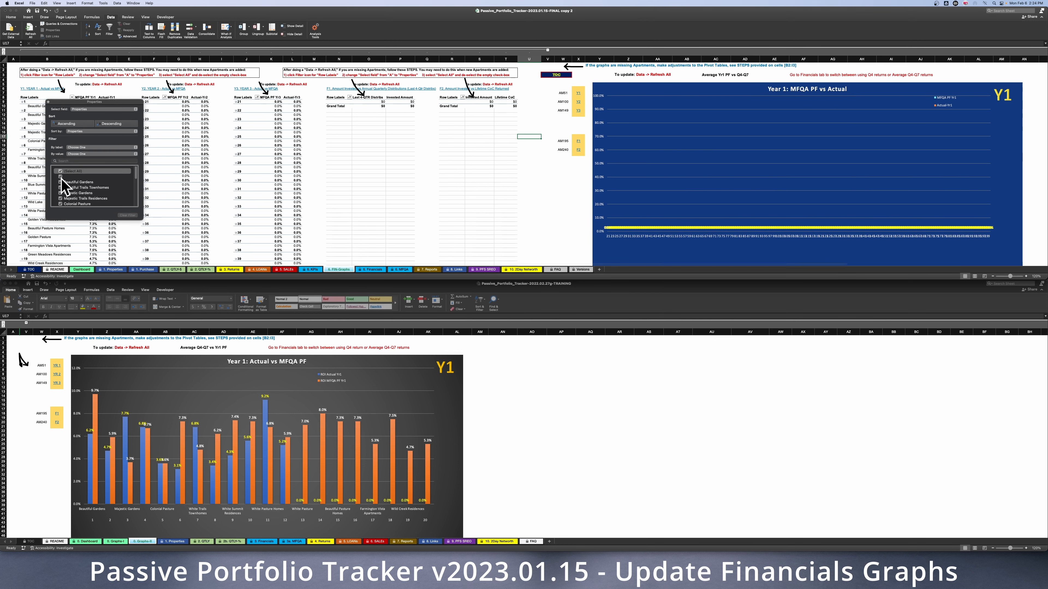
{"action": "left_click", "coordinate": [61, 177]}
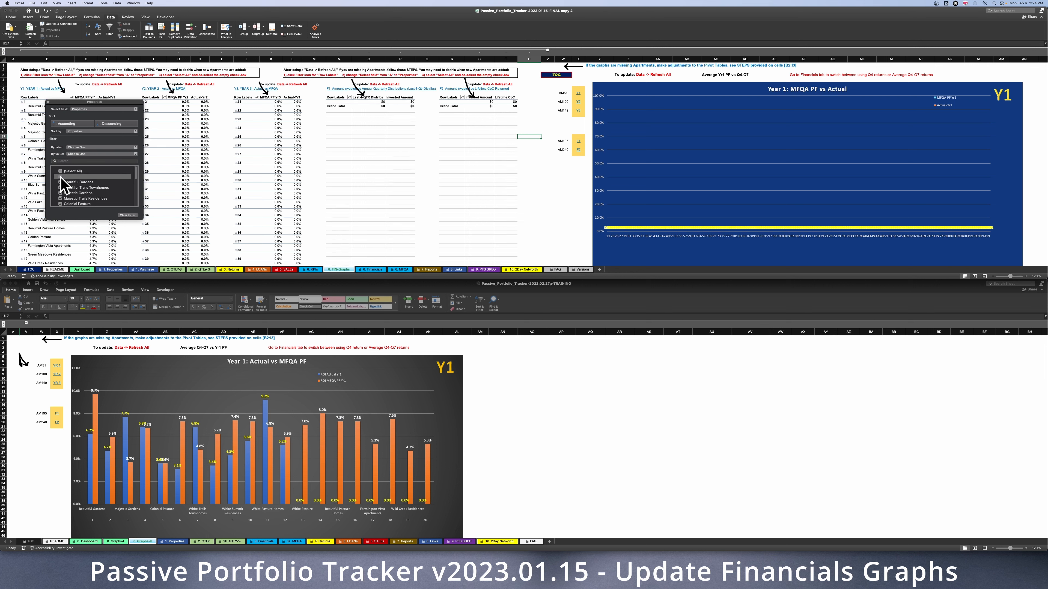
{"action": "left_click", "coordinate": [48, 101]}
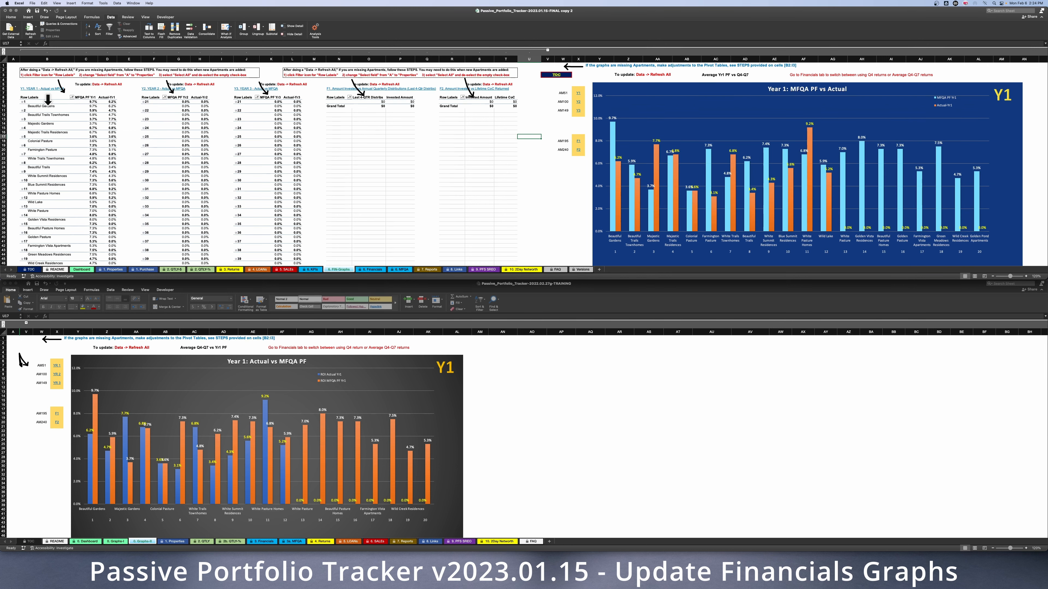
Filter the Year 2 Actual vs MFQA pivot table by Properties, selecting every property except the blank entry.
{"action": "left_click", "coordinate": [164, 98]}
{"action": "left_click", "coordinate": [199, 110]}
{"action": "left_click", "coordinate": [200, 115]}
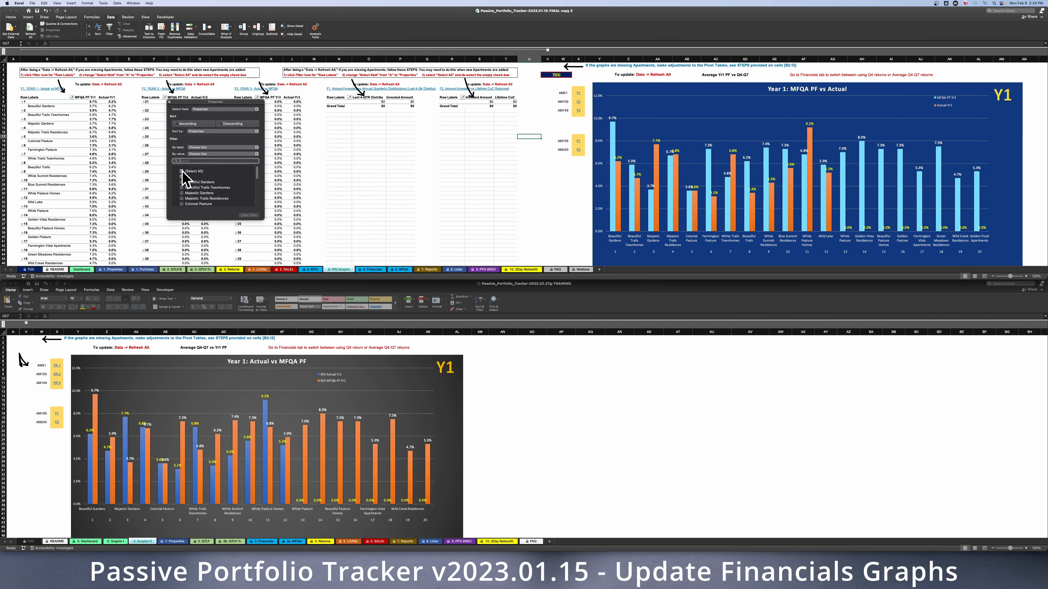
{"action": "left_click", "coordinate": [182, 171]}
{"action": "left_click", "coordinate": [181, 177]}
{"action": "left_click", "coordinate": [169, 102]}
Filter the Year 3 Actual vs MFQA pivot table by Properties so that all properties but the blank entry are selected.
{"action": "left_click", "coordinate": [286, 98]}
{"action": "left_click", "coordinate": [318, 110]}
{"action": "left_click", "coordinate": [318, 115]}
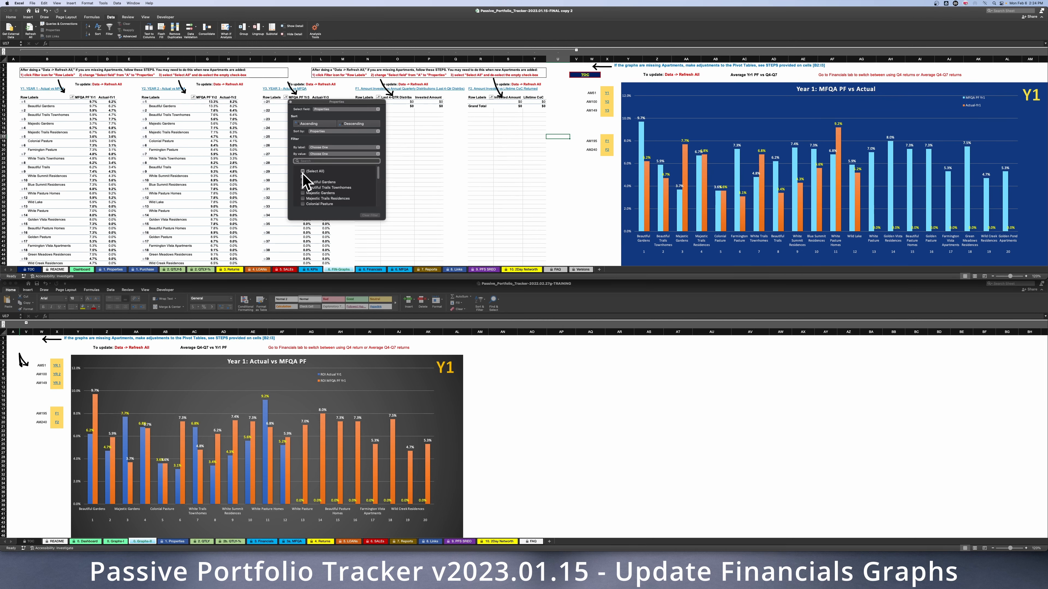
{"action": "left_click", "coordinate": [302, 171]}
{"action": "left_click", "coordinate": [303, 176]}
{"action": "left_click", "coordinate": [290, 102]}
Filter the F1 quarterly distributions and F2 lifetime CoC returned pivot tables to include all properties except the blank entry.
{"action": "left_click", "coordinate": [407, 98]}
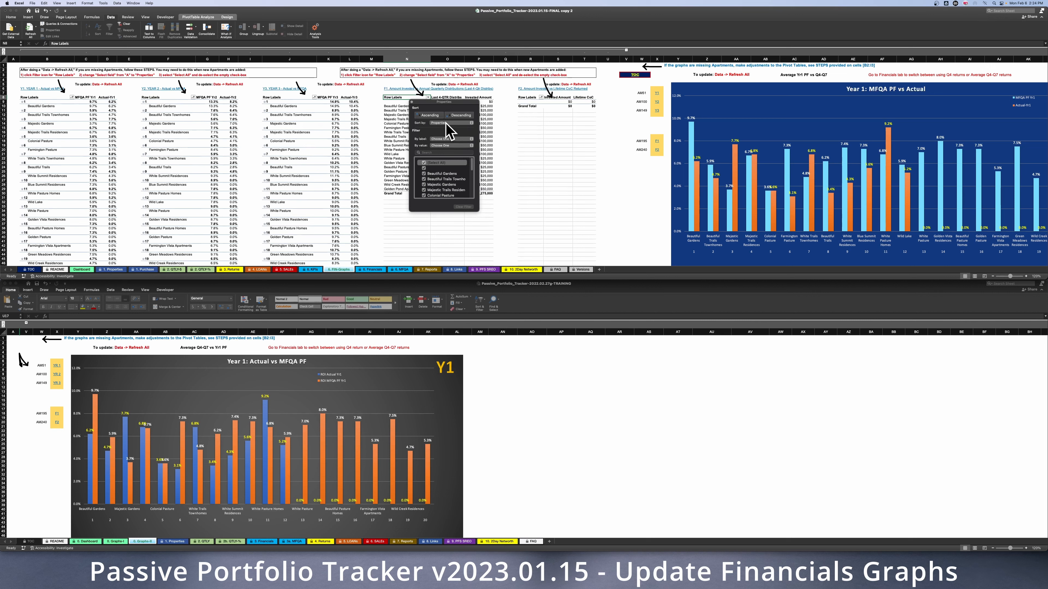
{"action": "left_click", "coordinate": [425, 169]}
{"action": "left_click", "coordinate": [411, 102]}
{"action": "left_click", "coordinate": [541, 97]}
{"action": "left_click", "coordinate": [557, 163]}
{"action": "left_click", "coordinate": [557, 169]}
{"action": "left_click", "coordinate": [546, 102]}
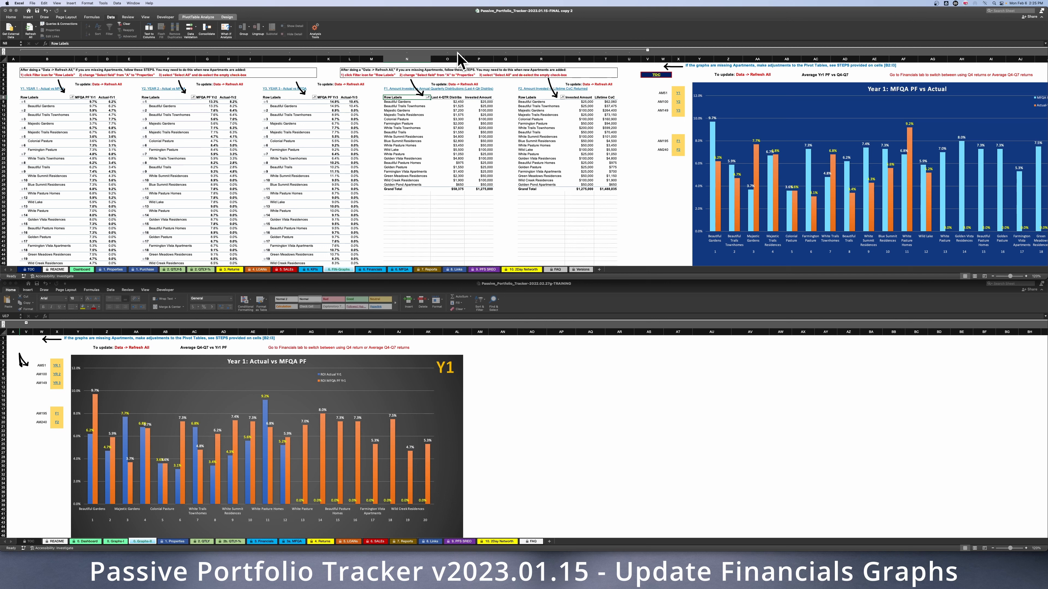